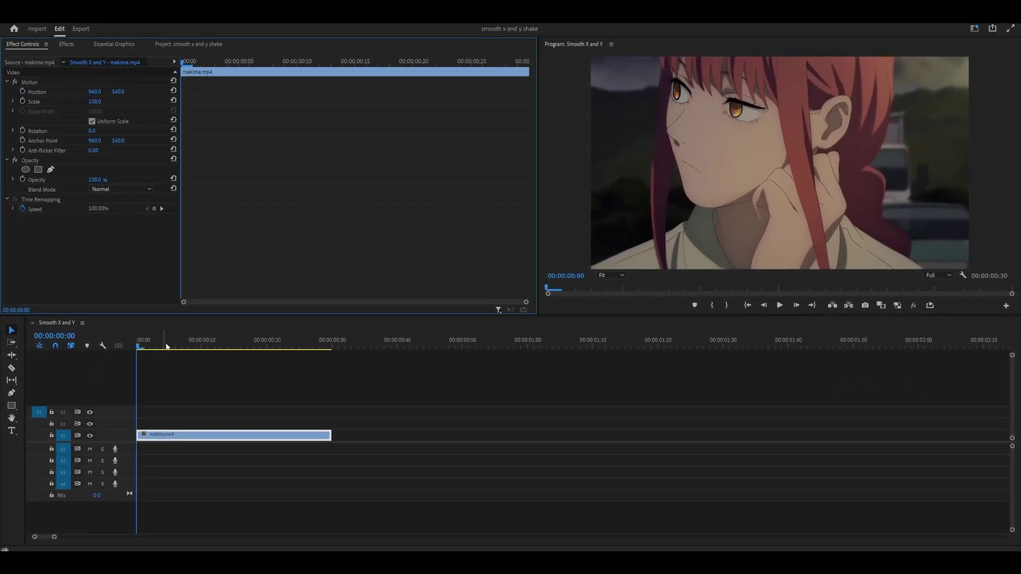
# Step: Create a new Adjustment Layer and place it on V2 over the full 30-second makima.mp4 clip
pyautogui.moveTo(166, 347); pyautogui.dragTo(308, 346)
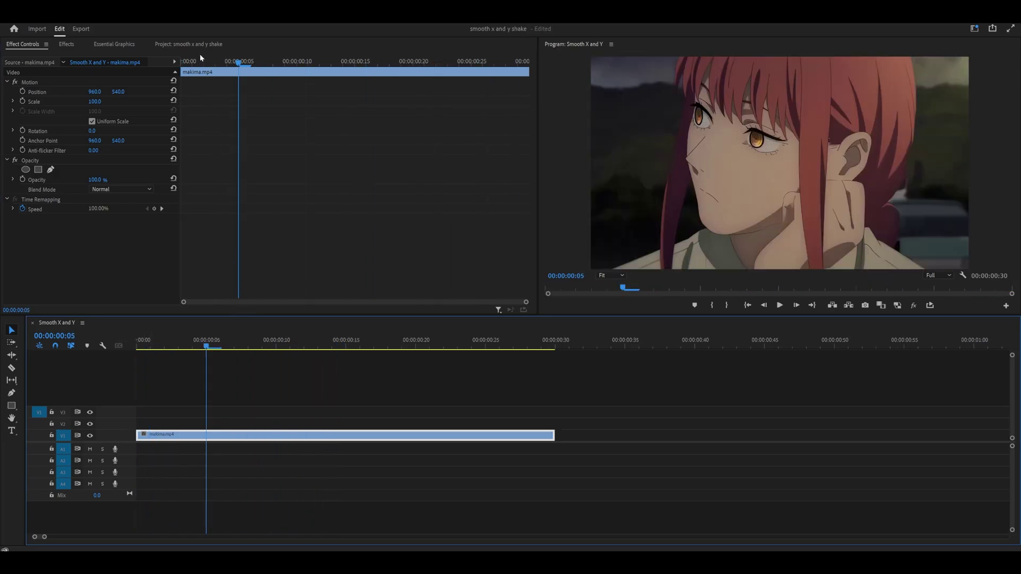
pyautogui.click(199, 44)
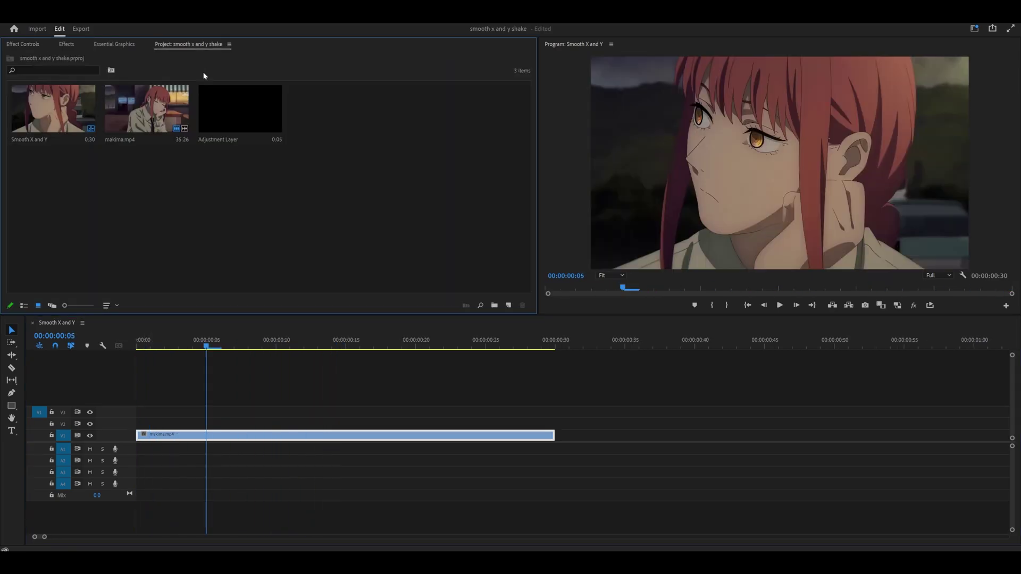
pyautogui.rightClick(346, 129)
pyautogui.moveTo(369, 162)
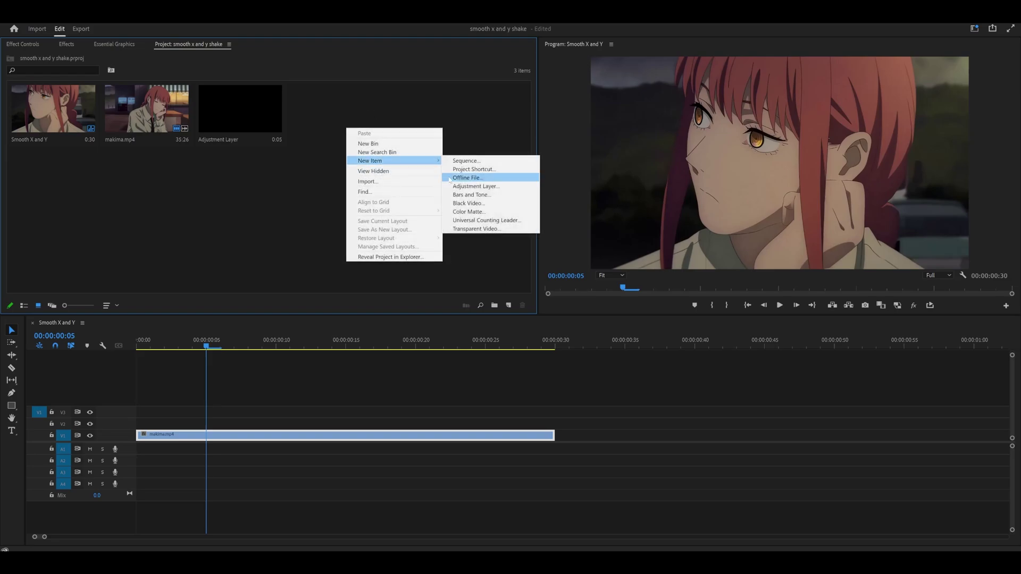
pyautogui.click(468, 186)
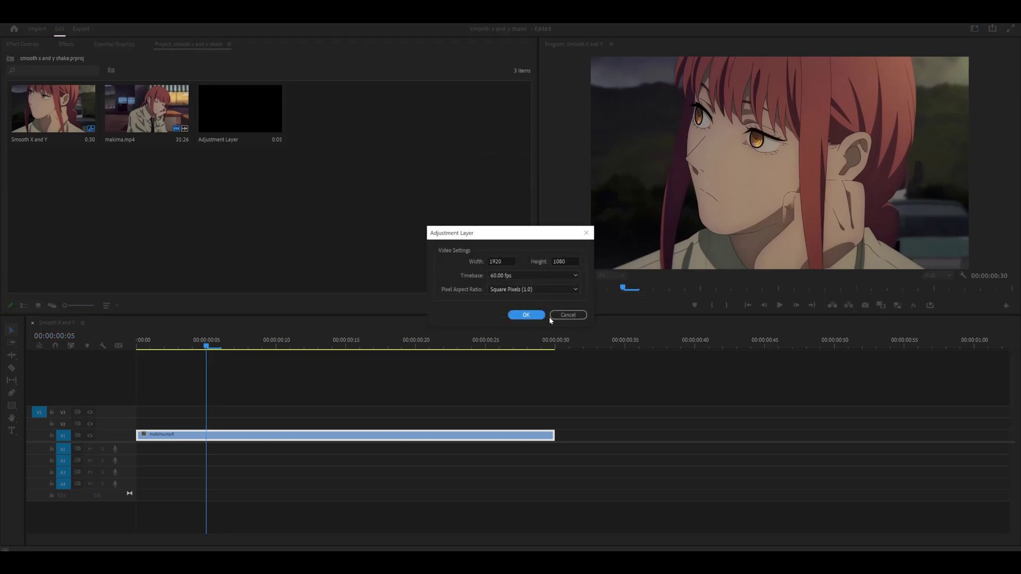
pyautogui.click(567, 314)
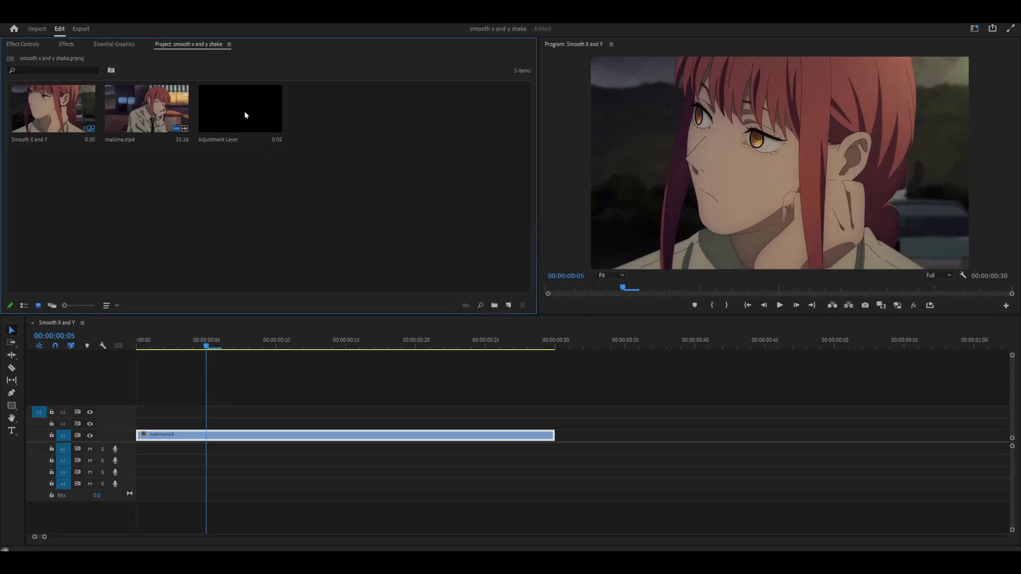
pyautogui.moveTo(246, 113); pyautogui.dragTo(554, 420)
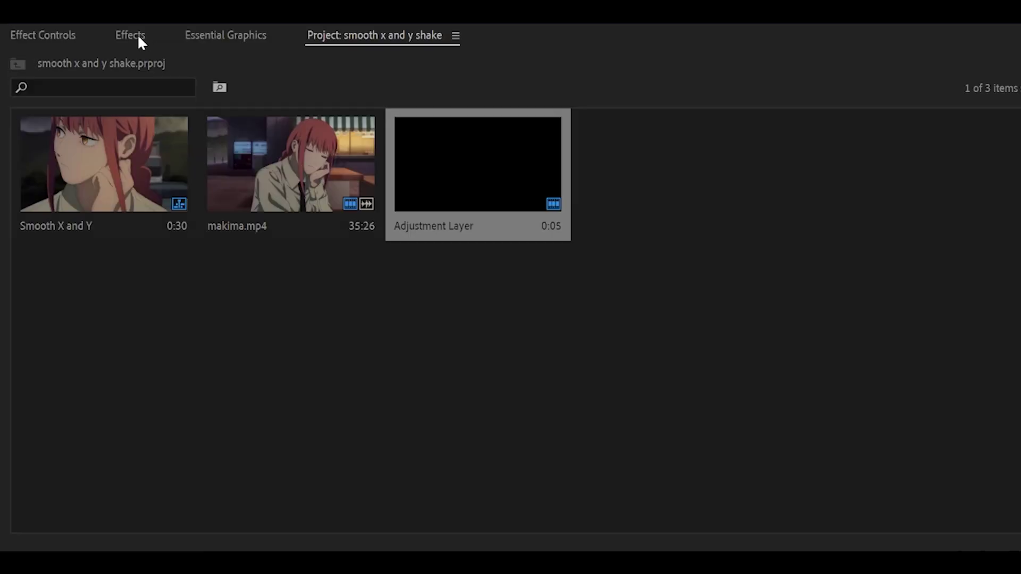
# Step: Search the effects for 'gaussian' and apply Gaussian Blur to the Adjustment Layer
pyautogui.click(136, 36)
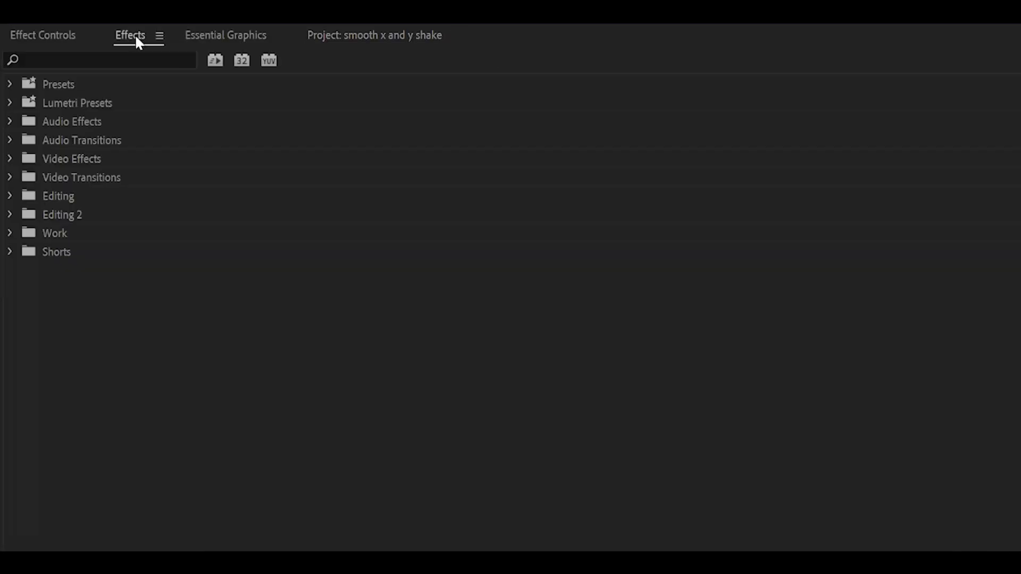
pyautogui.click(123, 58)
pyautogui.write('gaussian')
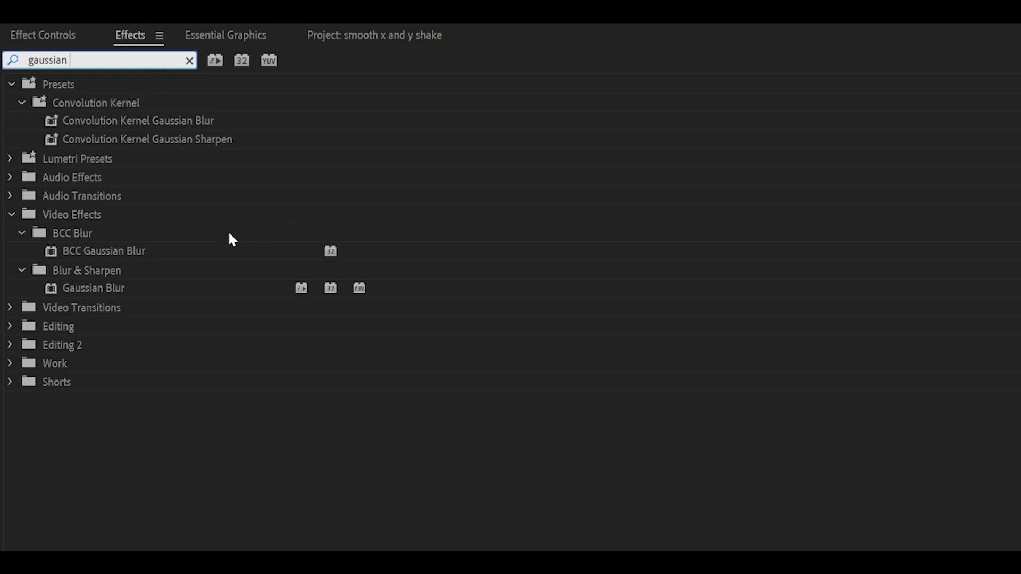
pyautogui.moveTo(84, 289); pyautogui.dragTo(180, 426)
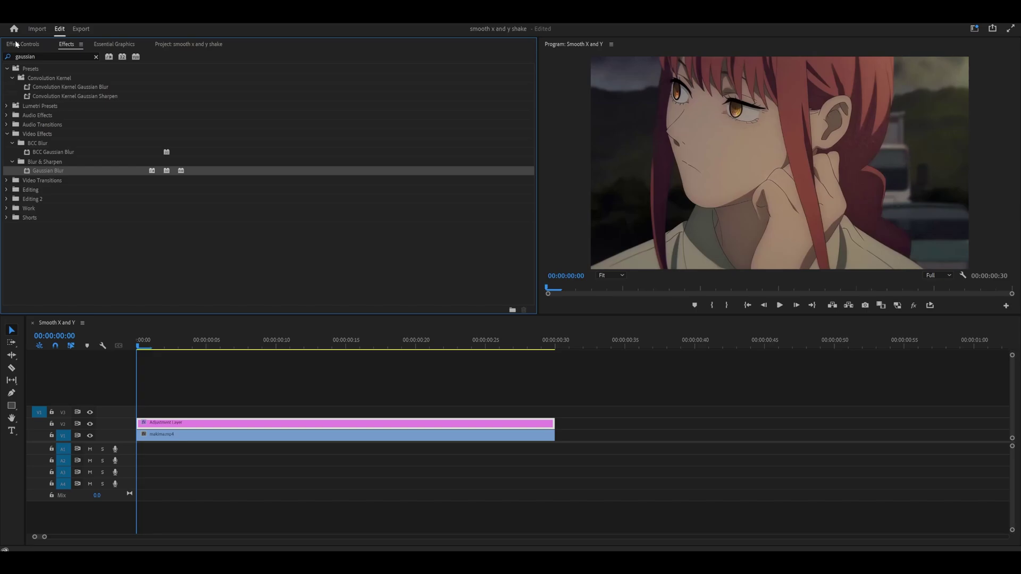
# Step: Keyframe Blurriness at 200 at the start of the clip
pyautogui.click(24, 44)
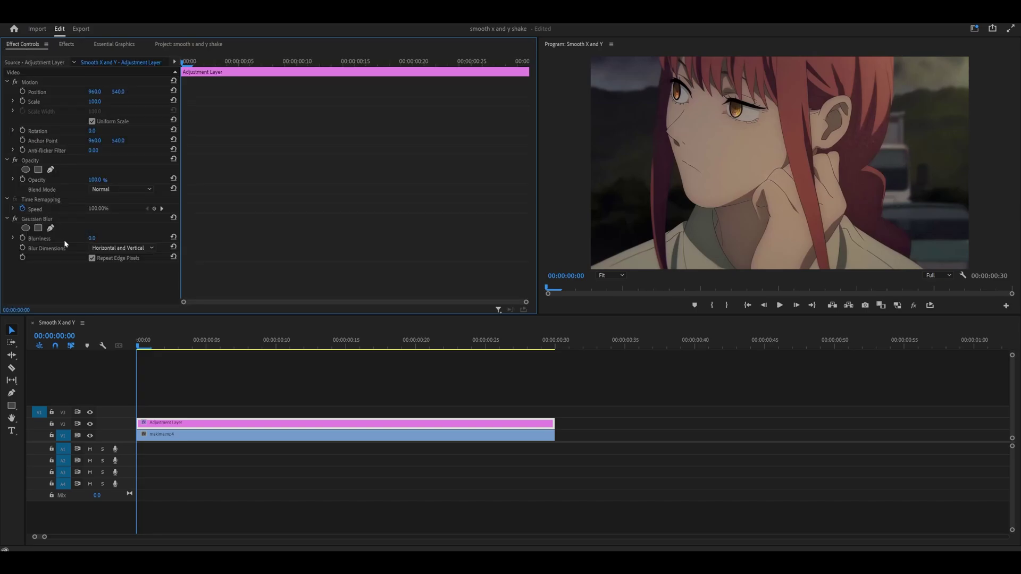
pyautogui.click(22, 238)
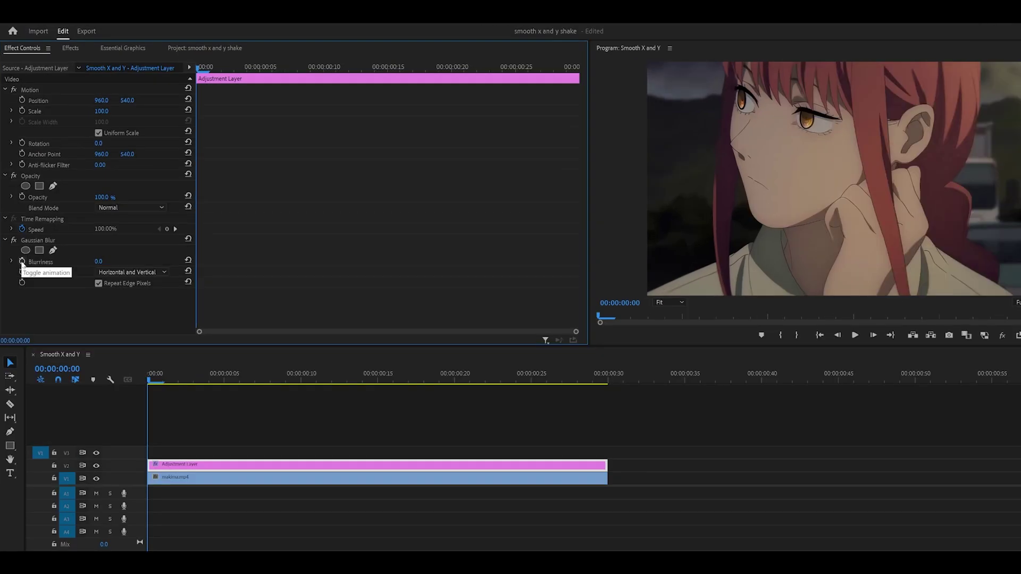
pyautogui.click(97, 261)
pyautogui.write('20')
pyautogui.press('Return')
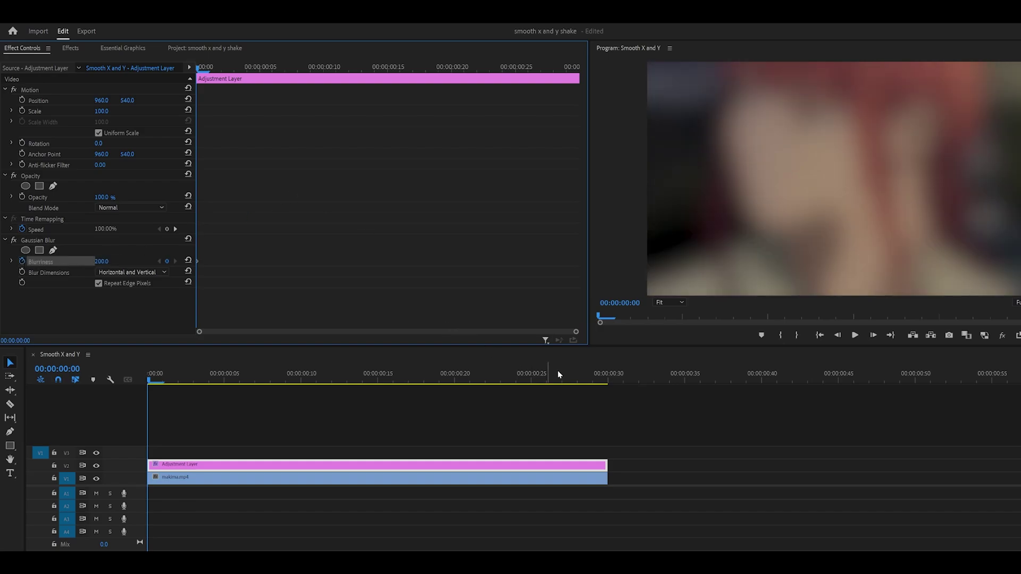
# Step: Add a Blurriness keyframe of 0 at frame 00:00:00:29
pyautogui.click(600, 380)
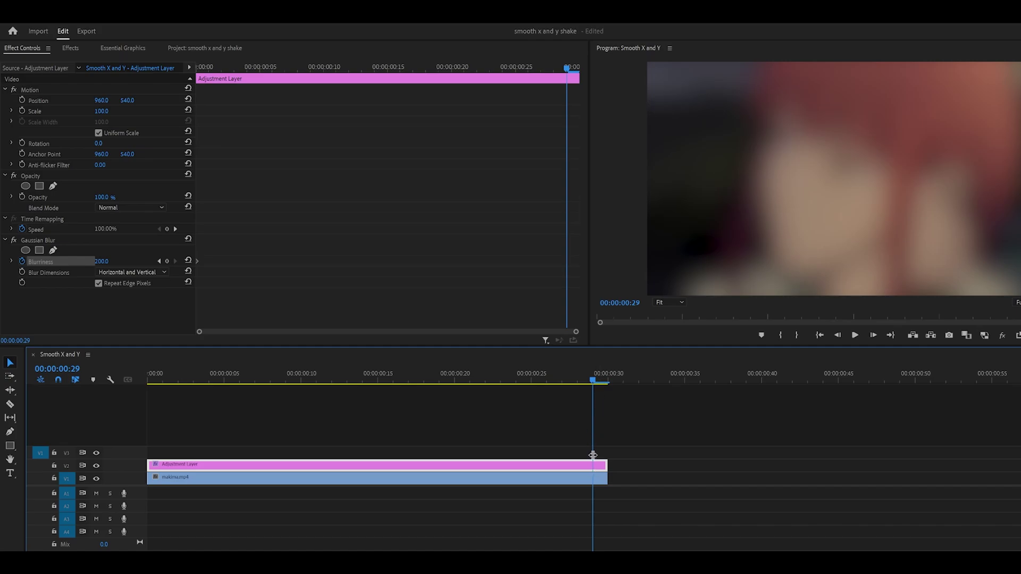
pyautogui.press('Right')
pyautogui.press('Left')
pyautogui.click(102, 261)
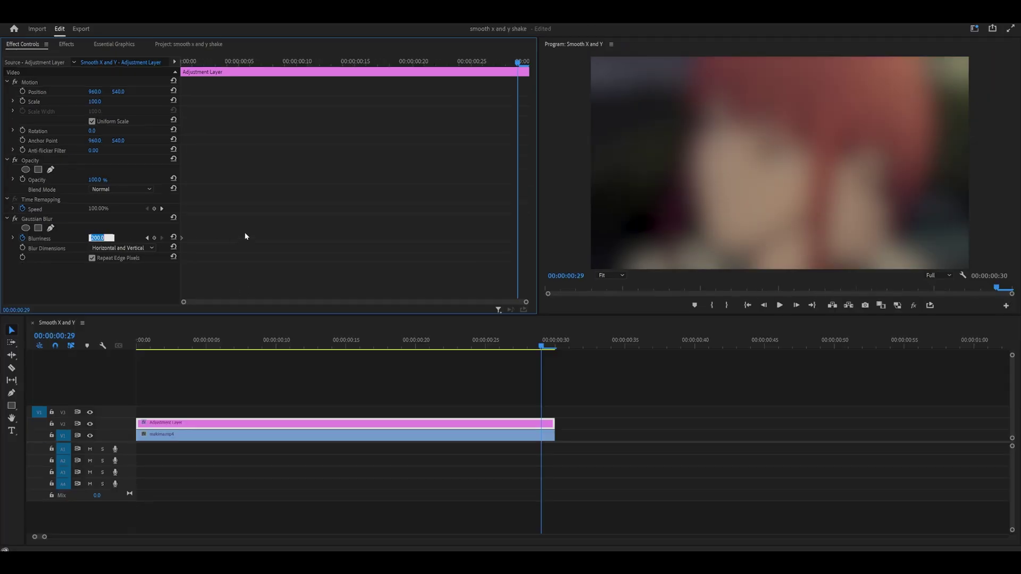
pyautogui.write('0')
pyautogui.press('Return')
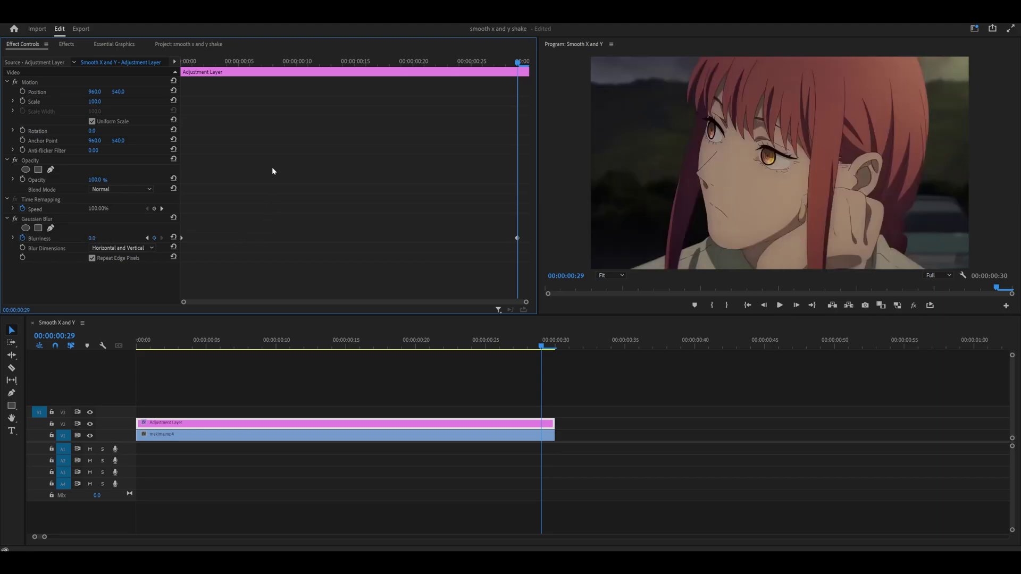
# Step: Set the end Blurriness keyframe's interpolation to Ease In
pyautogui.rightClick(517, 238)
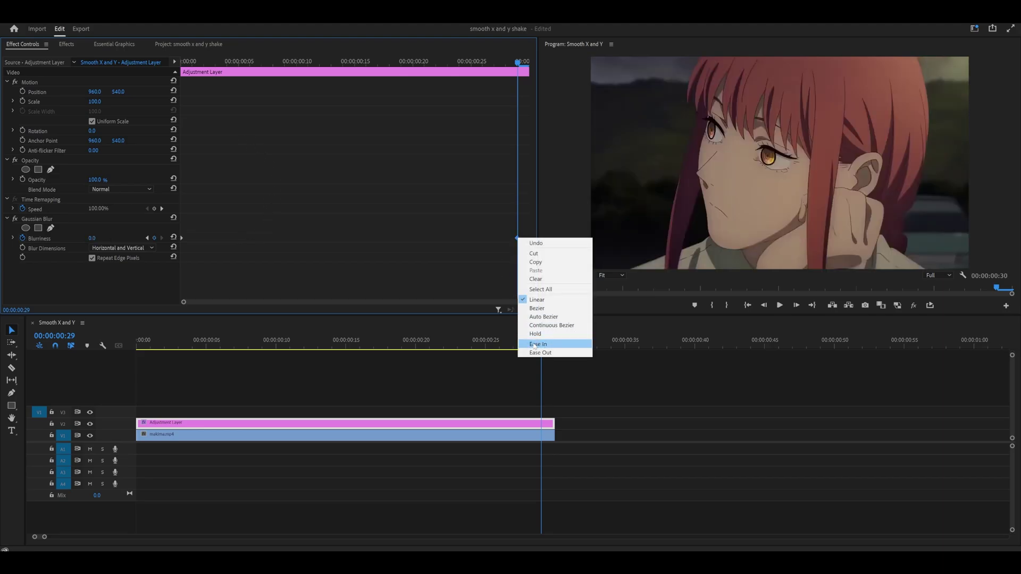
pyautogui.click(535, 344)
pyautogui.press('Home')
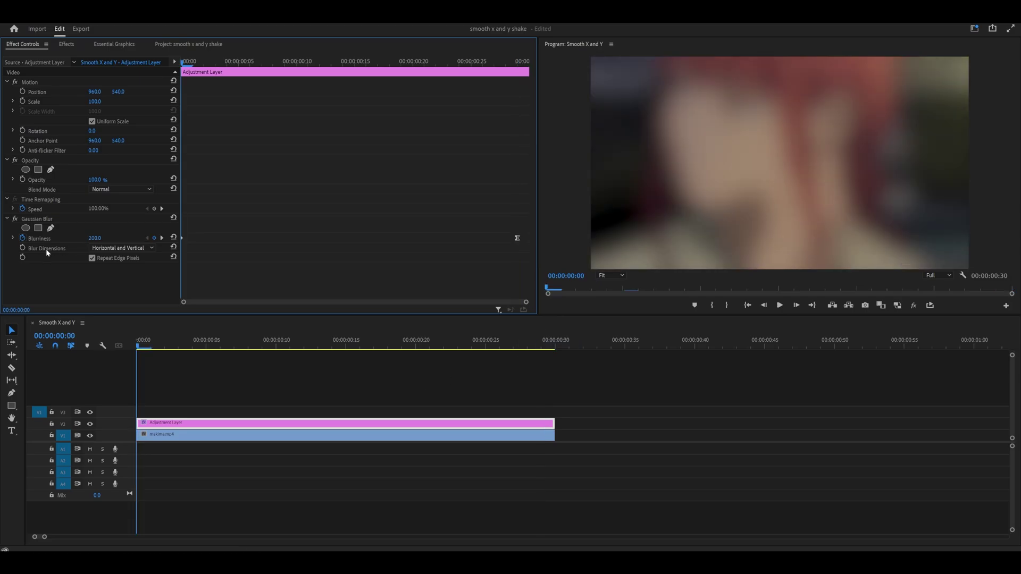
# Step: Change Blur Dimensions to Horizontal and play the sequence to preview the blur
pyautogui.click(122, 249)
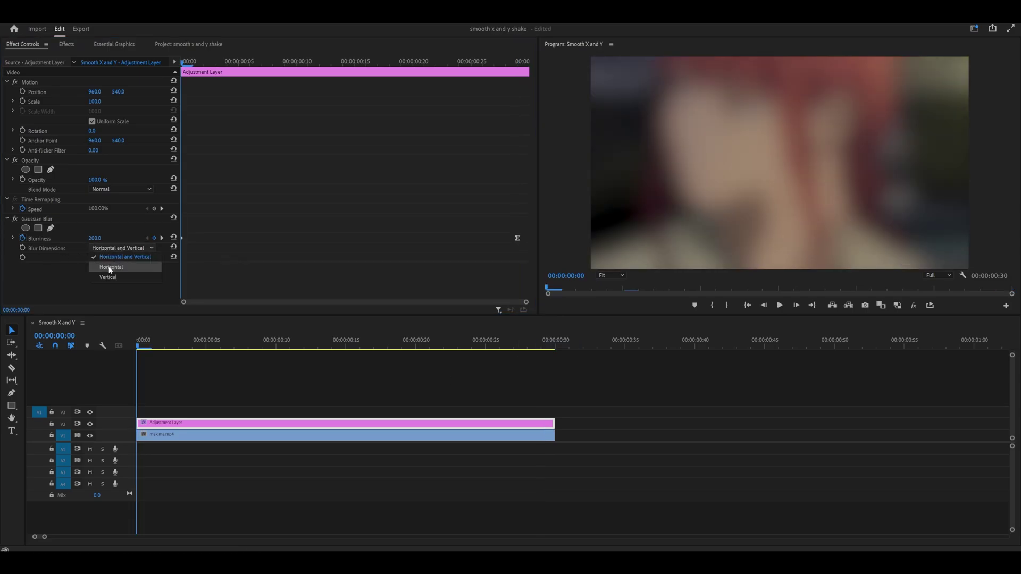
pyautogui.click(110, 266)
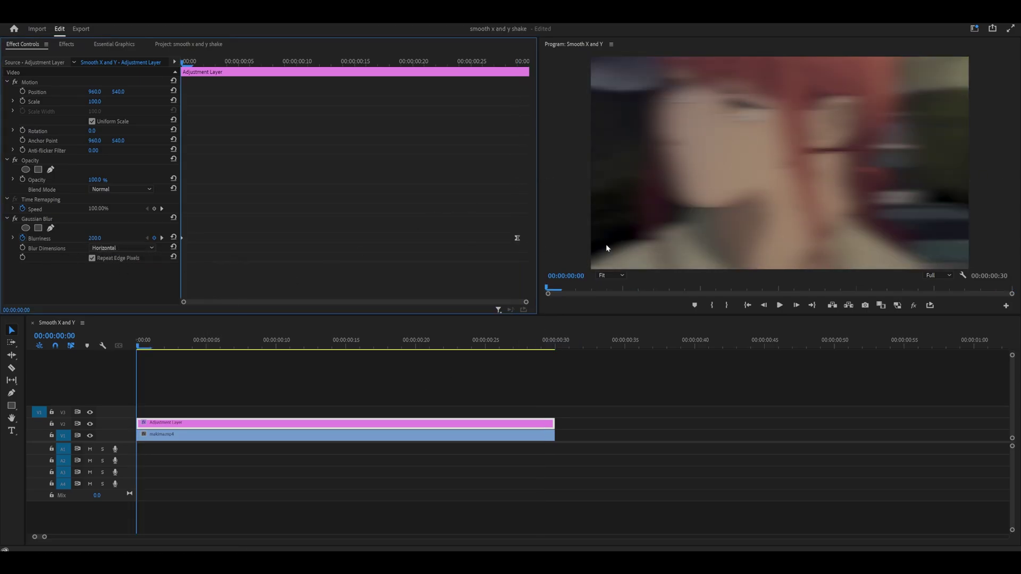
pyautogui.press('space')
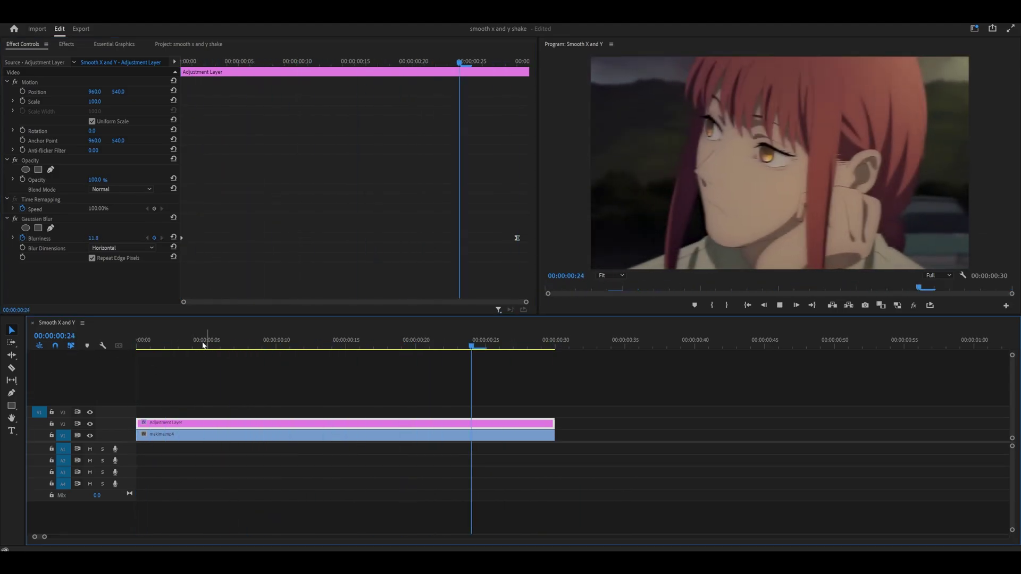
pyautogui.press('space')
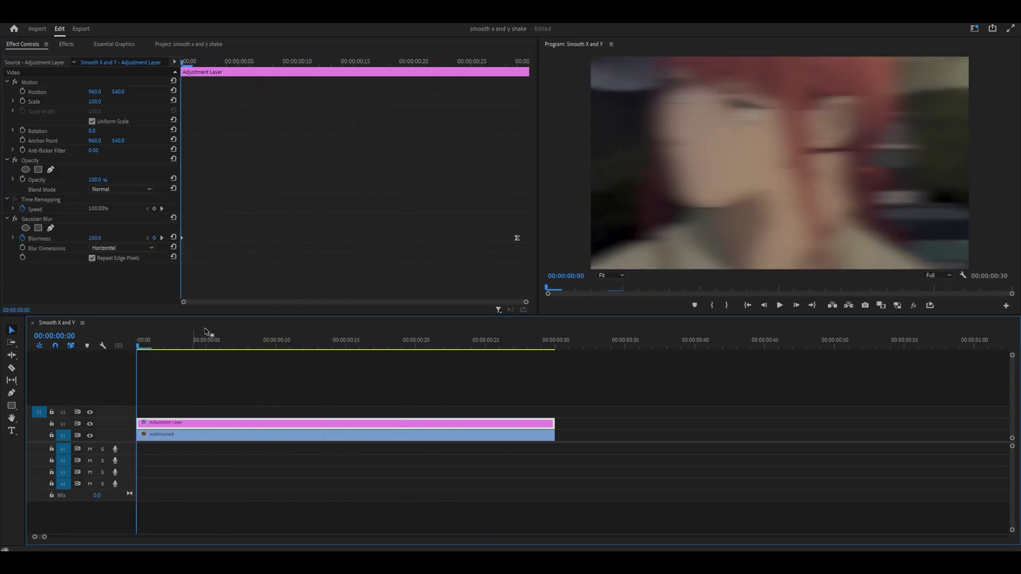
# Step: Search the effects for 'transfo' and apply Transform to the Adjustment Layer
pyautogui.click(67, 45)
pyautogui.doubleClick(29, 57)
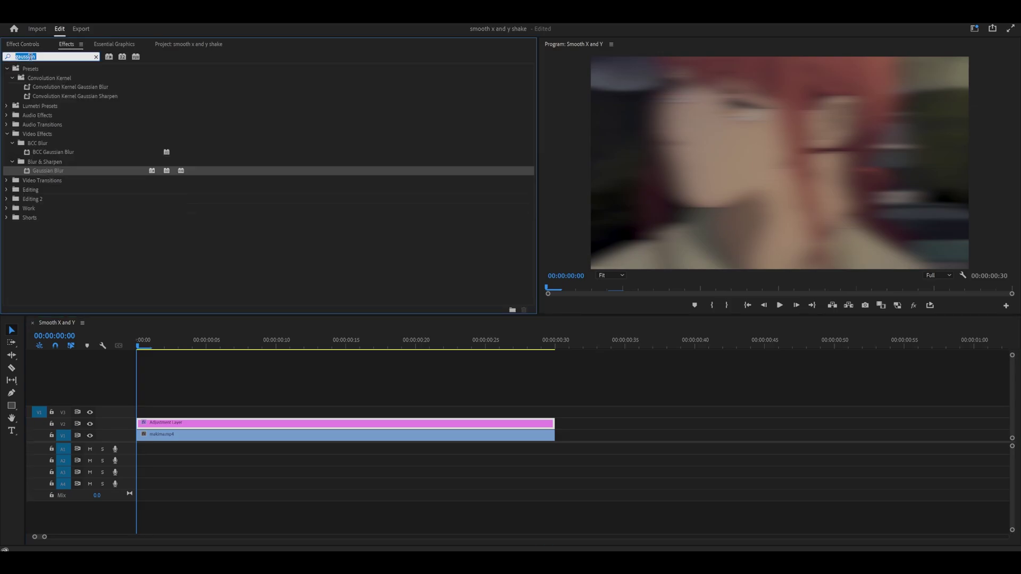
pyautogui.write('transform')
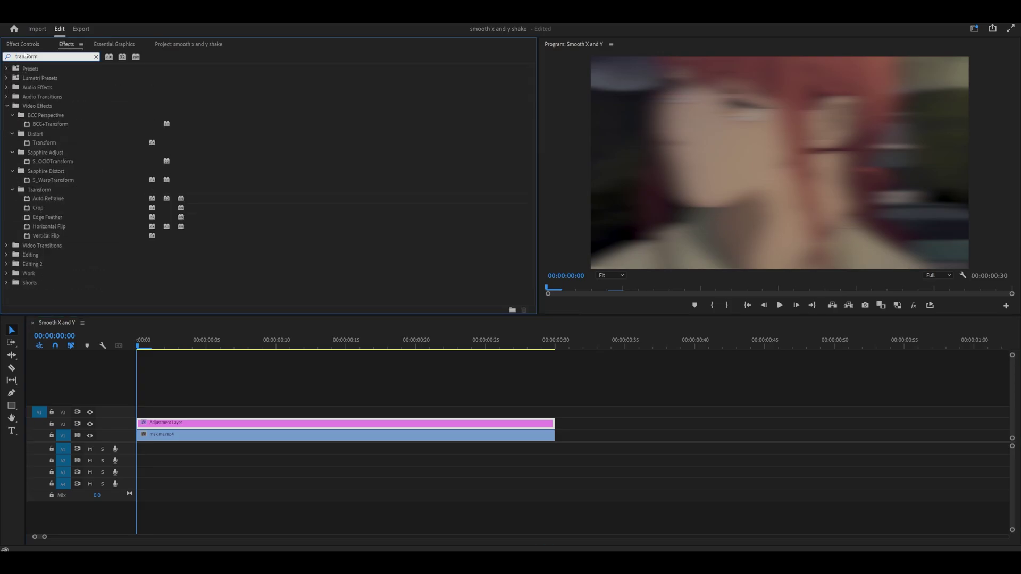
pyautogui.moveTo(43, 143); pyautogui.dragTo(180, 424)
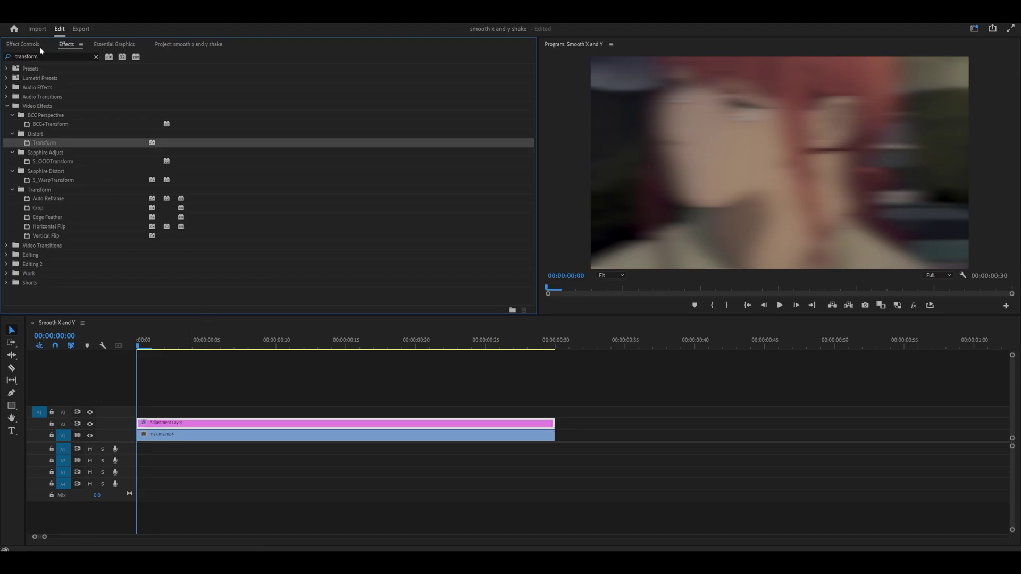
# Step: Keyframe Transform Scale at 110 at the start, reset to 100 at frame 29
pyautogui.click(23, 45)
pyautogui.scroll(-5, 239, 170)
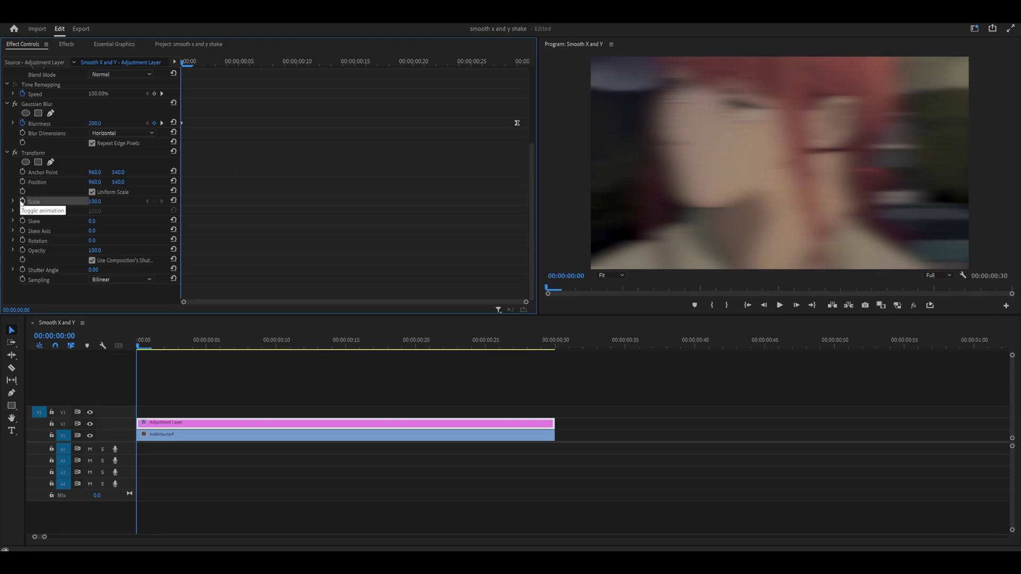
pyautogui.click(22, 201)
pyautogui.click(98, 201)
pyautogui.write('110')
pyautogui.press('Return')
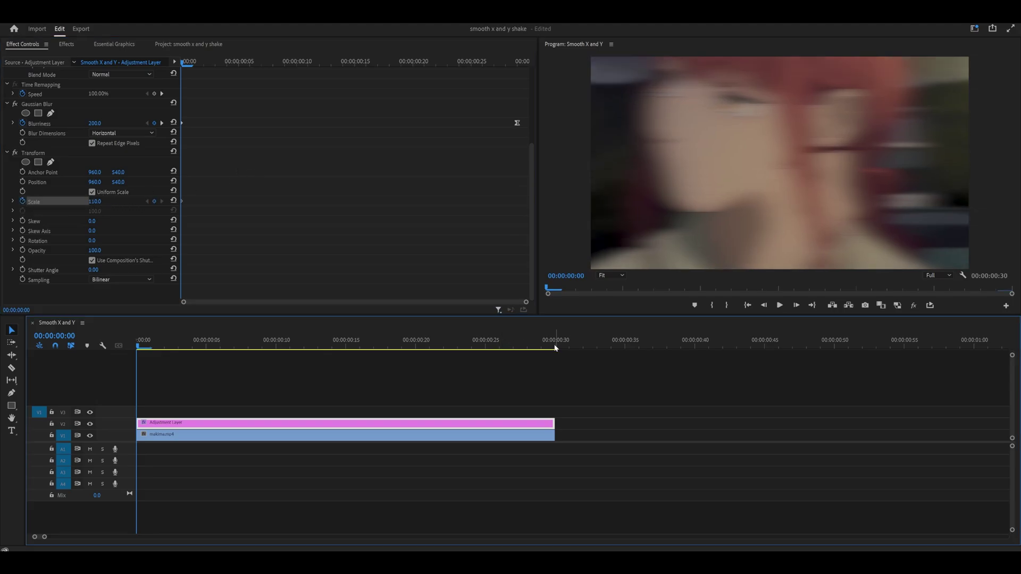
pyautogui.click(542, 344)
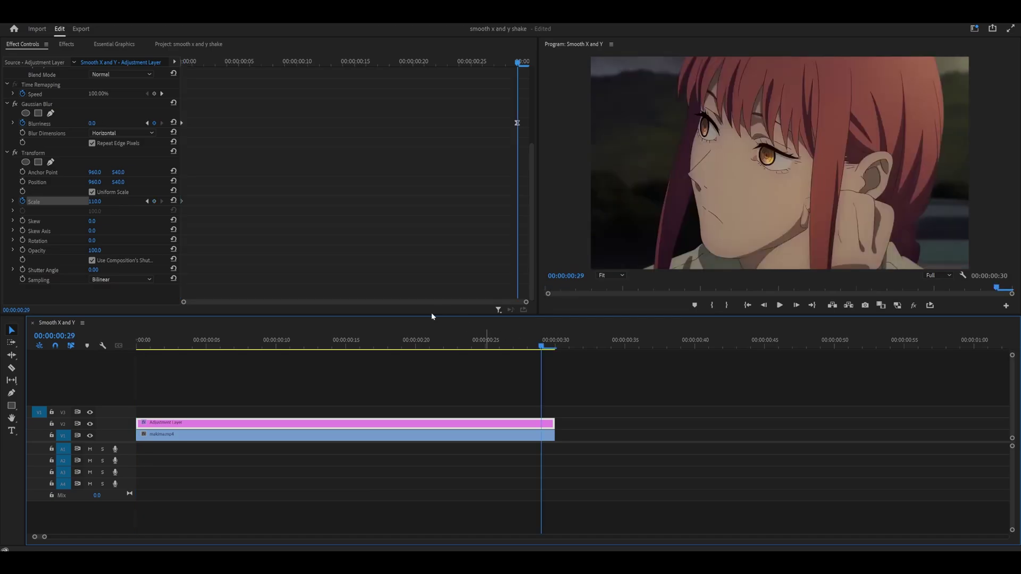
pyautogui.click(173, 201)
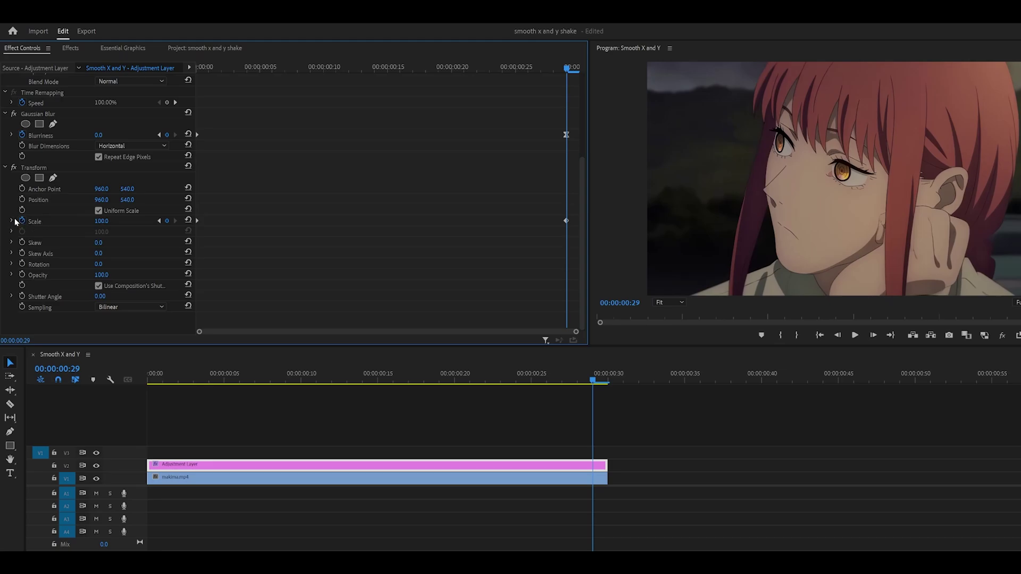
# Step: Show the Scale graphs and lengthen the end keyframe's easing influence handle
pyautogui.click(13, 222)
pyautogui.scroll(-2, 401, 215)
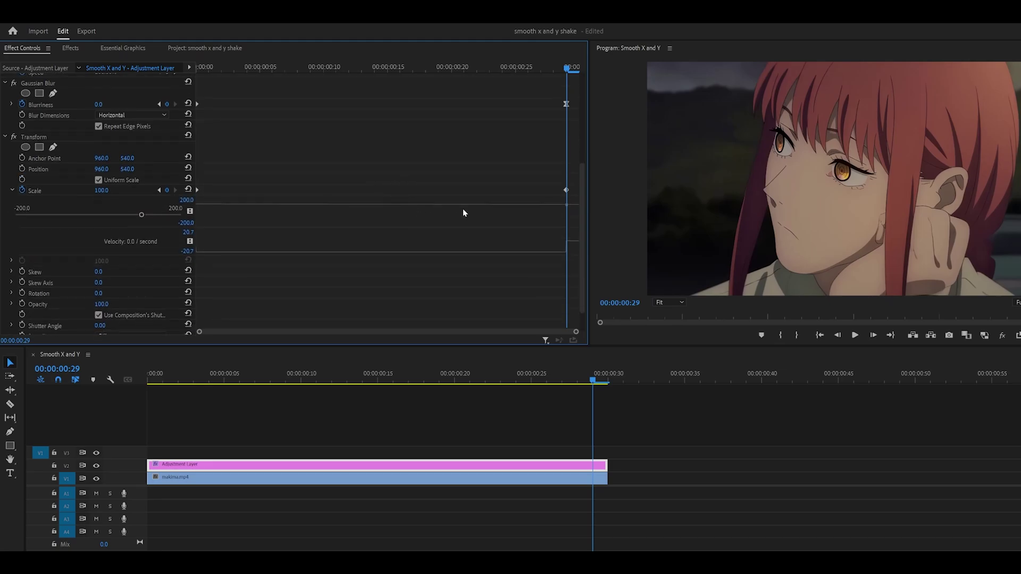
pyautogui.click(567, 190)
pyautogui.moveTo(534, 253); pyautogui.dragTo(441, 244)
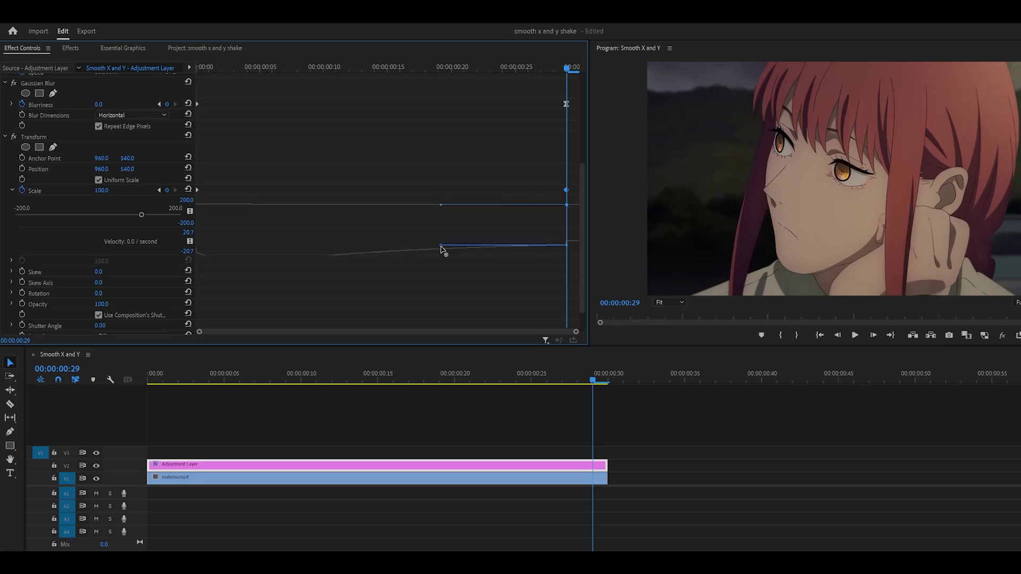
pyautogui.click(500, 74)
# Step: Refine the end Scale keyframe's incoming ease and move it earlier, under the playhead at frame 17
pyautogui.click(419, 70)
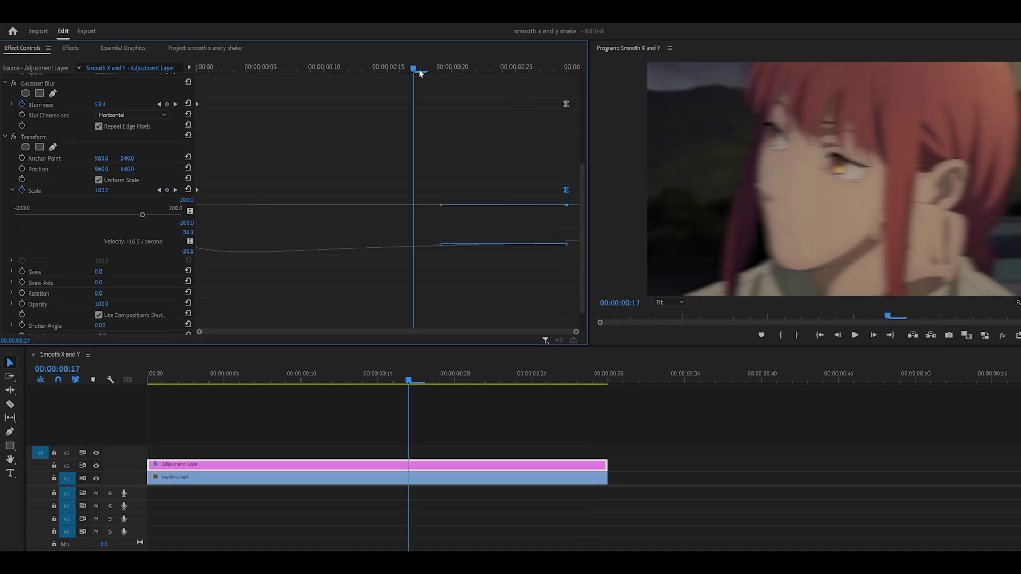
pyautogui.click(570, 242)
pyautogui.click(566, 191)
pyautogui.moveTo(439, 243)
pyautogui.mouseDown()
pyautogui.moveTo(438, 230)
pyautogui.moveTo(436, 243)
pyautogui.mouseUp()
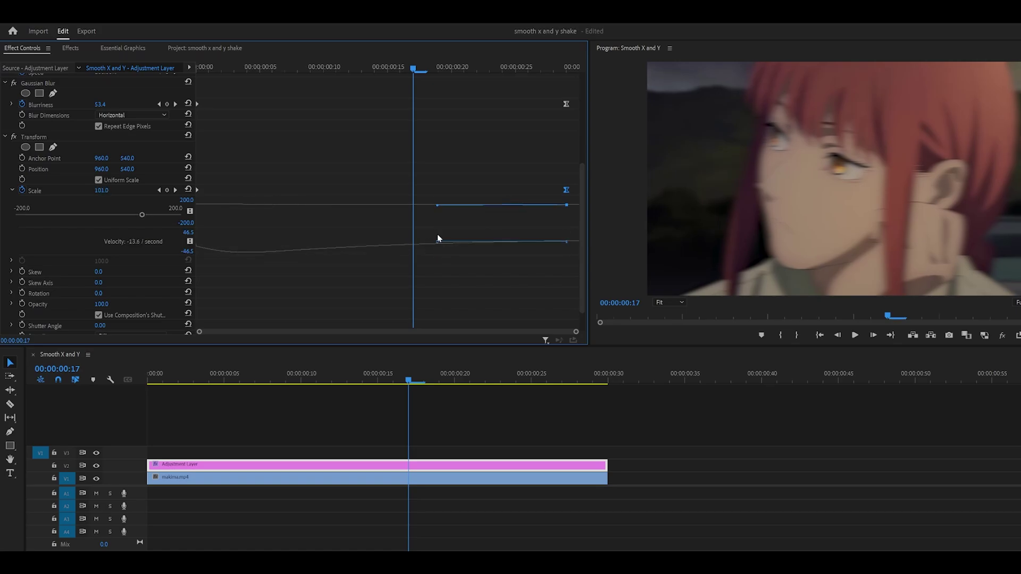
pyautogui.click(557, 182)
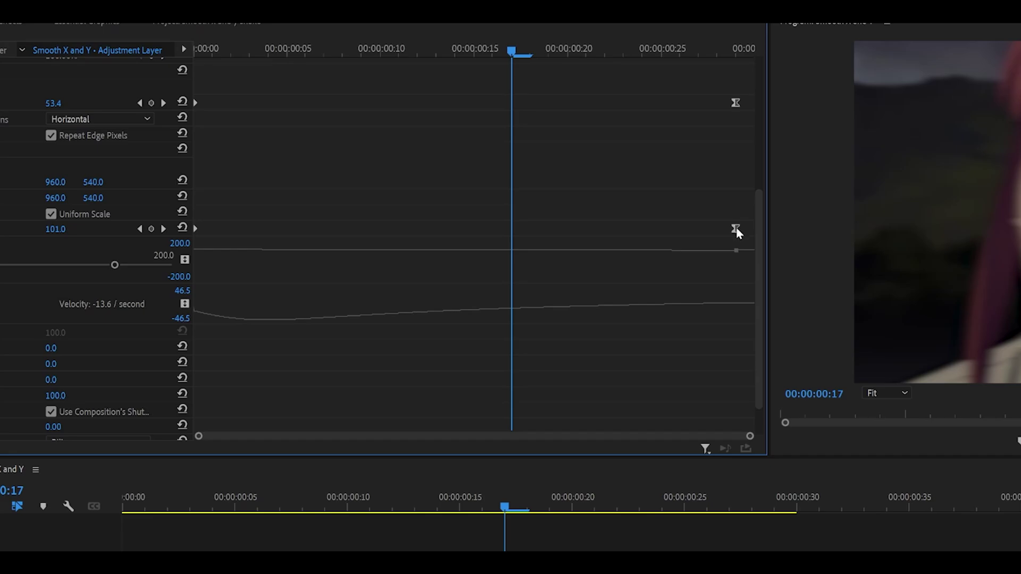
pyautogui.click(736, 229)
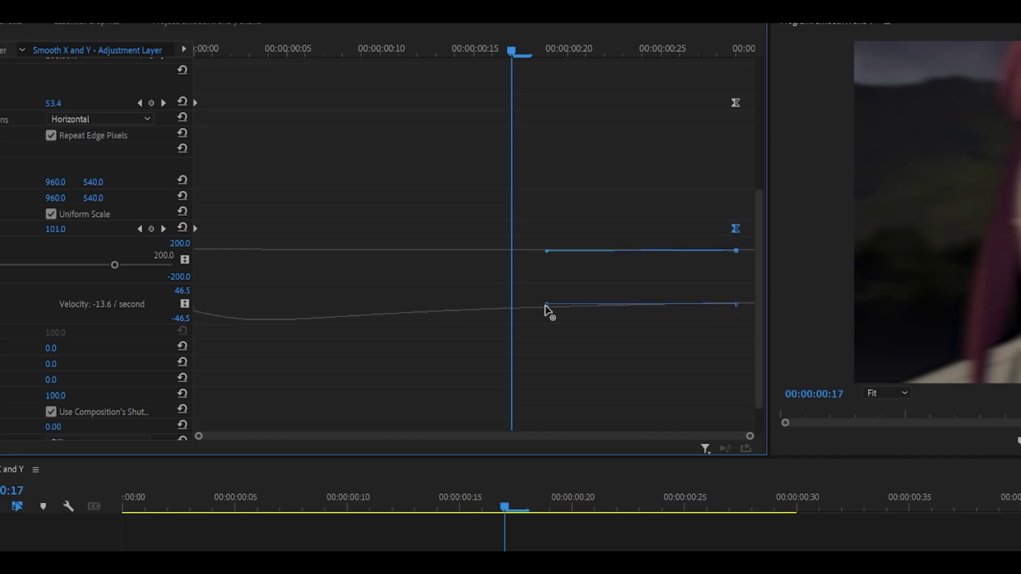
pyautogui.moveTo(544, 306); pyautogui.dragTo(513, 307)
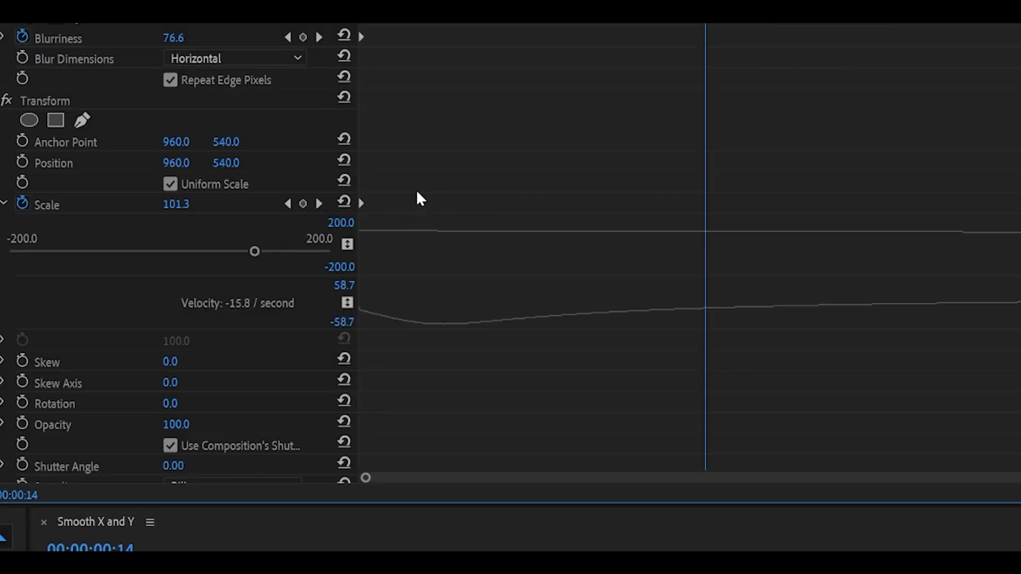
# Step: Ease the first Scale keyframe's outgoing velocity, realign it at clip start, and return the playhead to 00:00
pyautogui.click(363, 204)
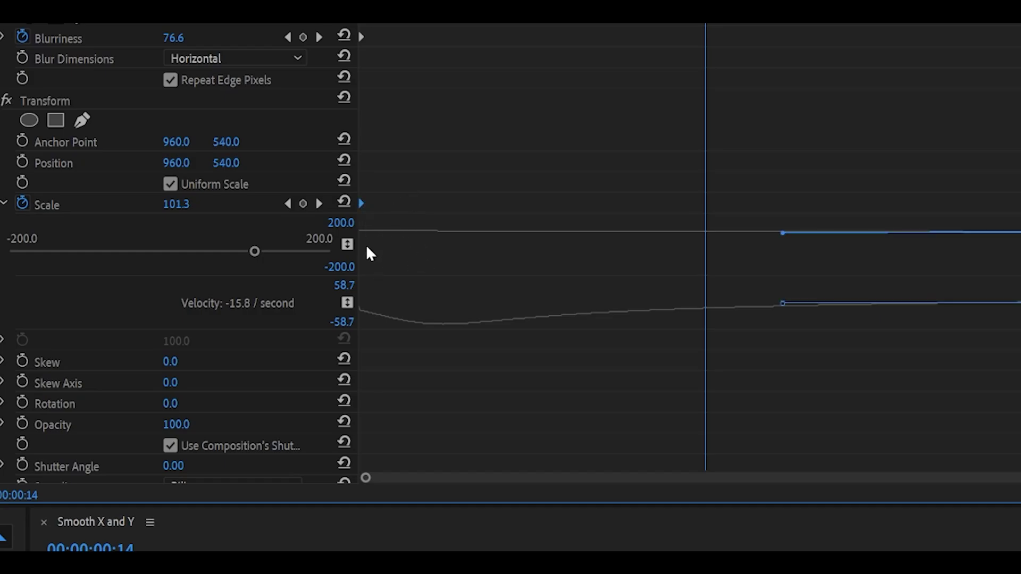
pyautogui.moveTo(362, 203); pyautogui.dragTo(380, 204)
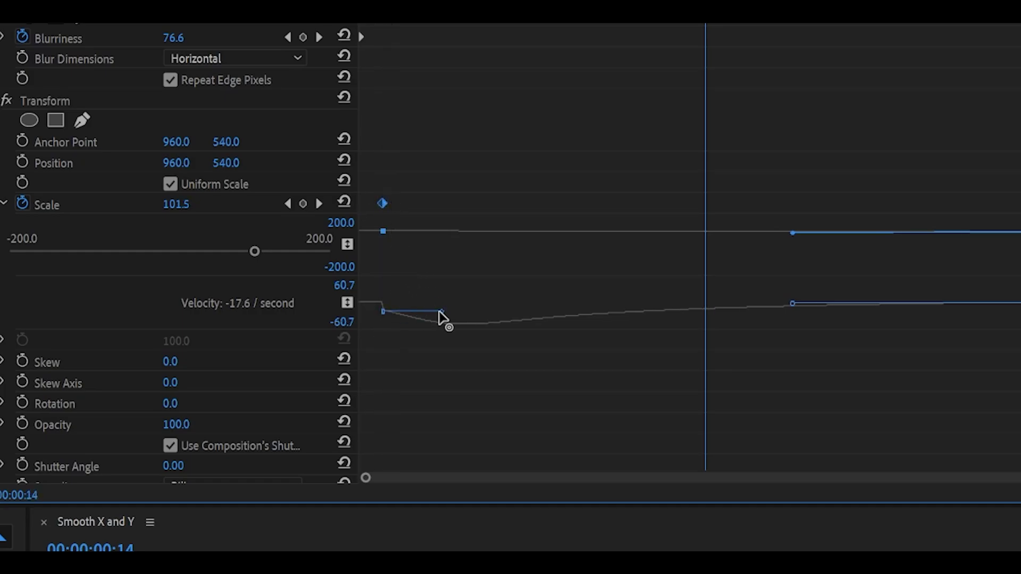
pyautogui.moveTo(445, 313); pyautogui.dragTo(399, 326)
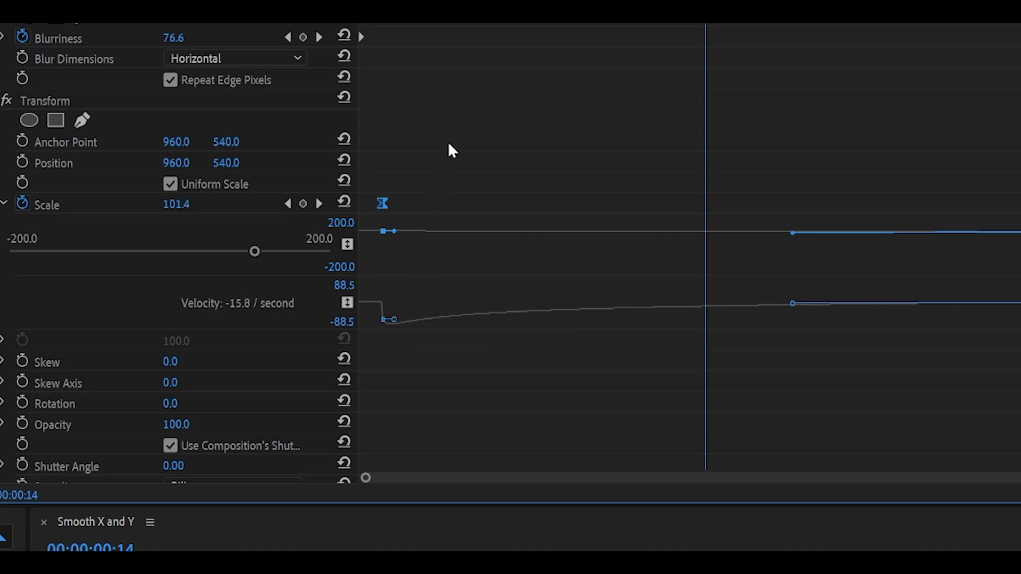
pyautogui.click(457, 159)
pyautogui.moveTo(378, 203); pyautogui.dragTo(349, 203)
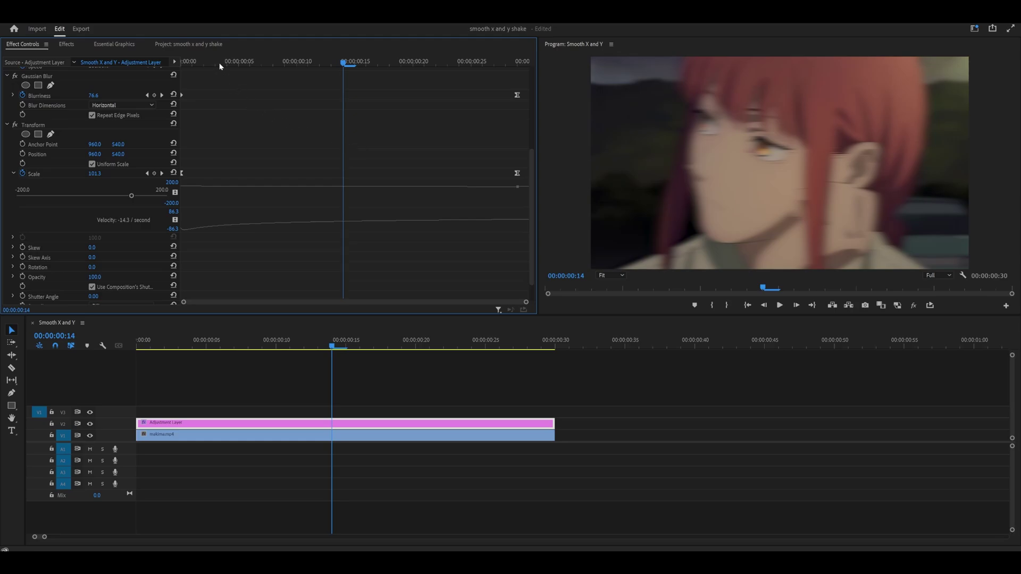
pyautogui.moveTo(229, 63); pyautogui.dragTo(142, 96)
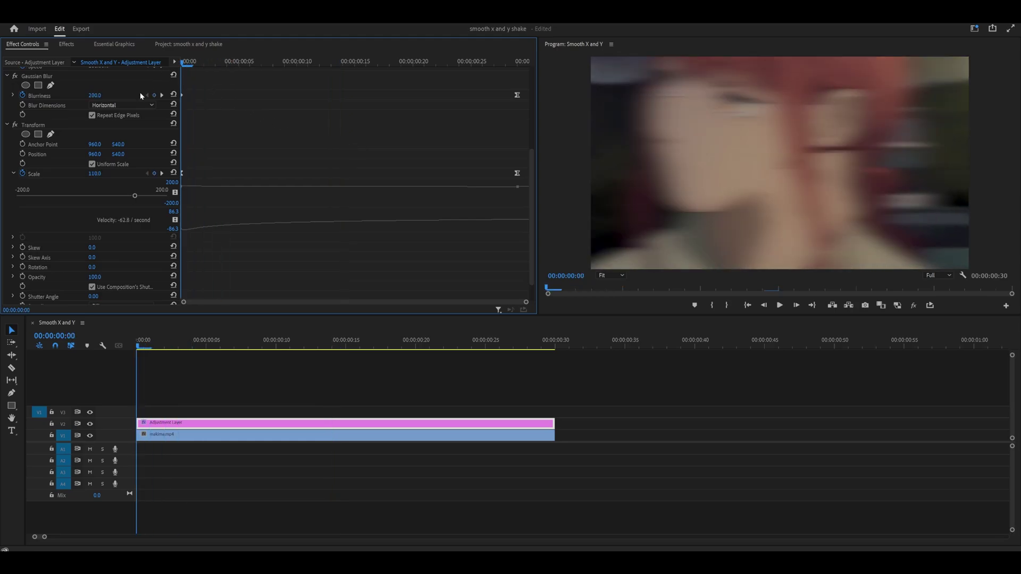
# Step: Keyframe Position X at 1050.0 at the clip start, with Gaussian Blur disabled
pyautogui.click(22, 155)
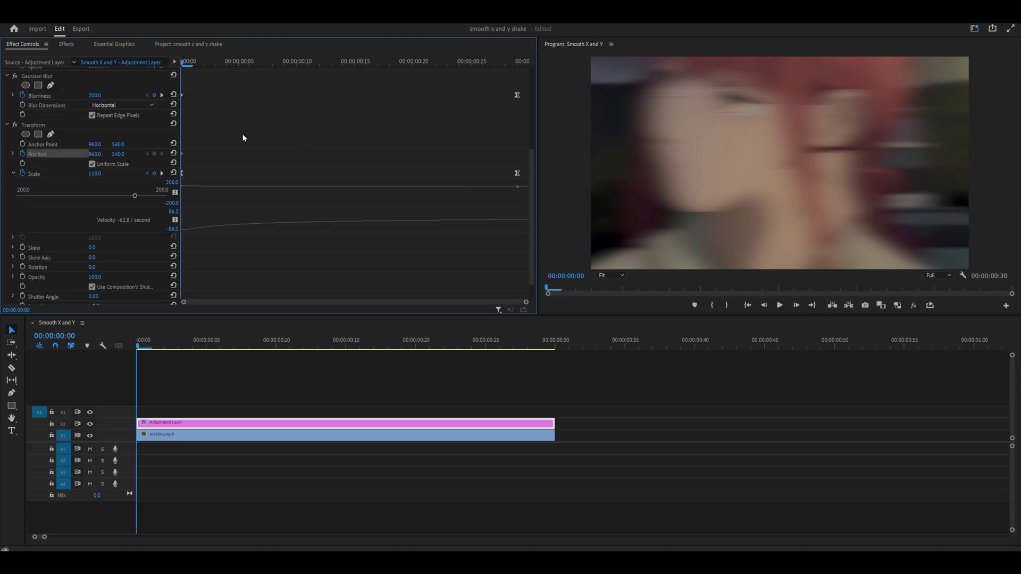
pyautogui.scroll(1, 244, 138)
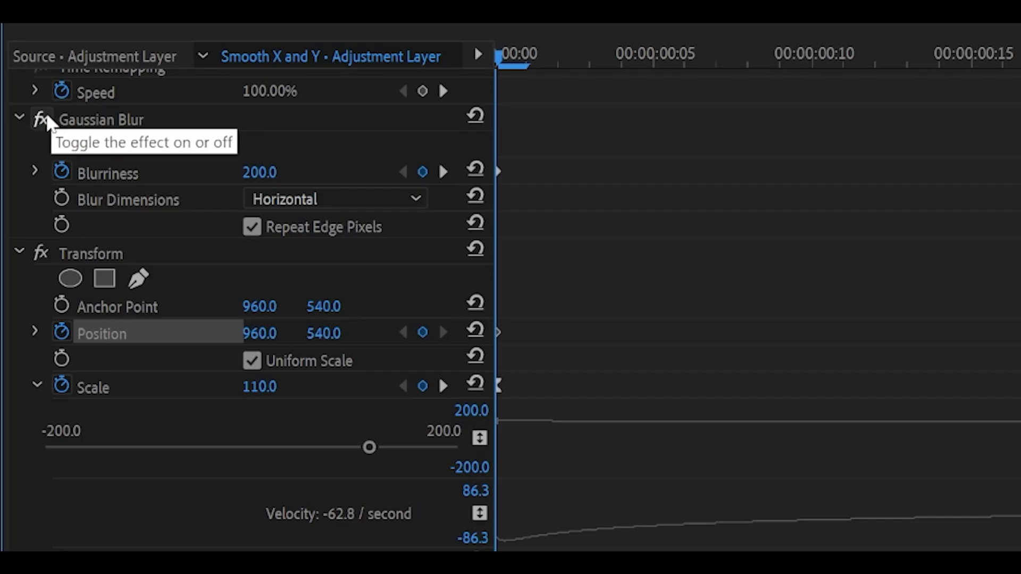
pyautogui.click(40, 121)
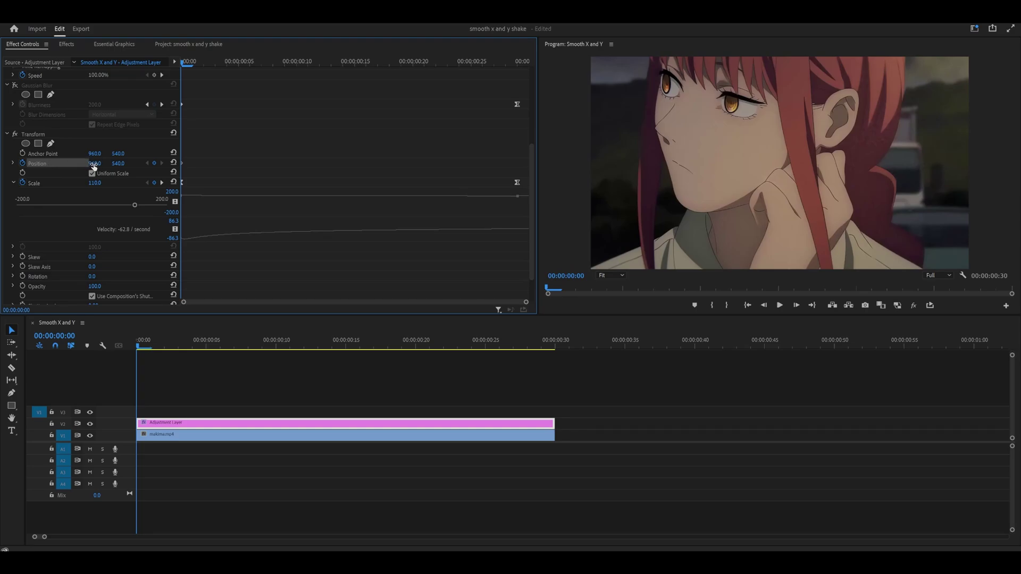
pyautogui.moveTo(94, 163); pyautogui.dragTo(150, 163)
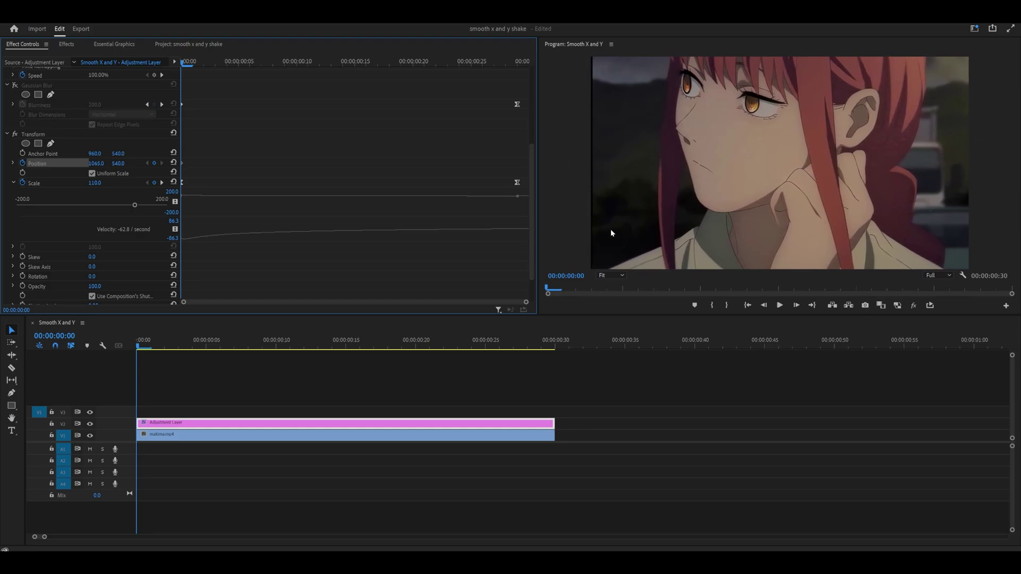
pyautogui.moveTo(150, 163); pyautogui.dragTo(142, 163)
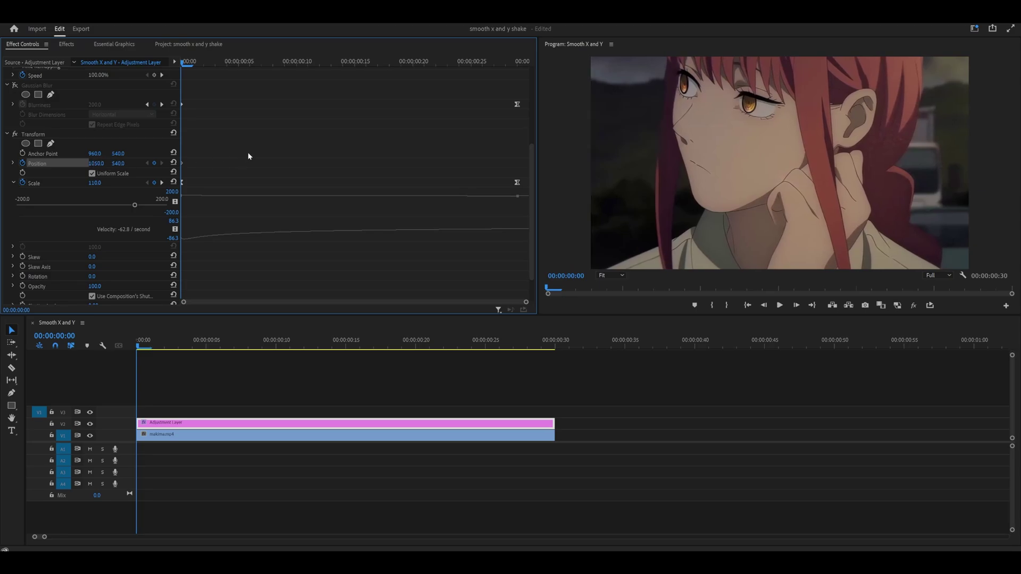
# Step: Keyframe Position X at 915.0 at frame 5
pyautogui.press('Right')
pyautogui.press('Right')
pyautogui.press('Right')
pyautogui.press('Right')
pyautogui.press('Right')
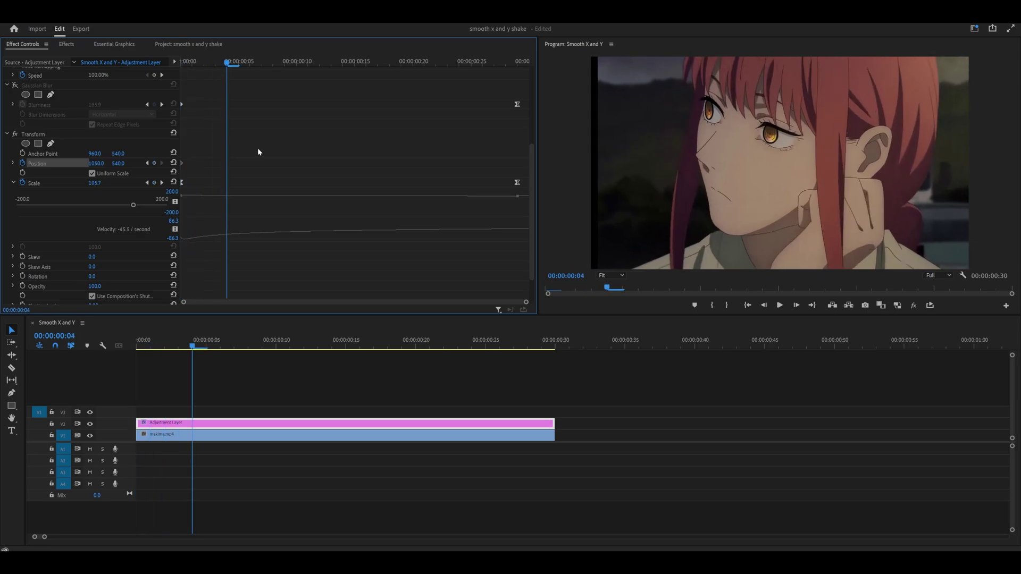
pyautogui.press('Right')
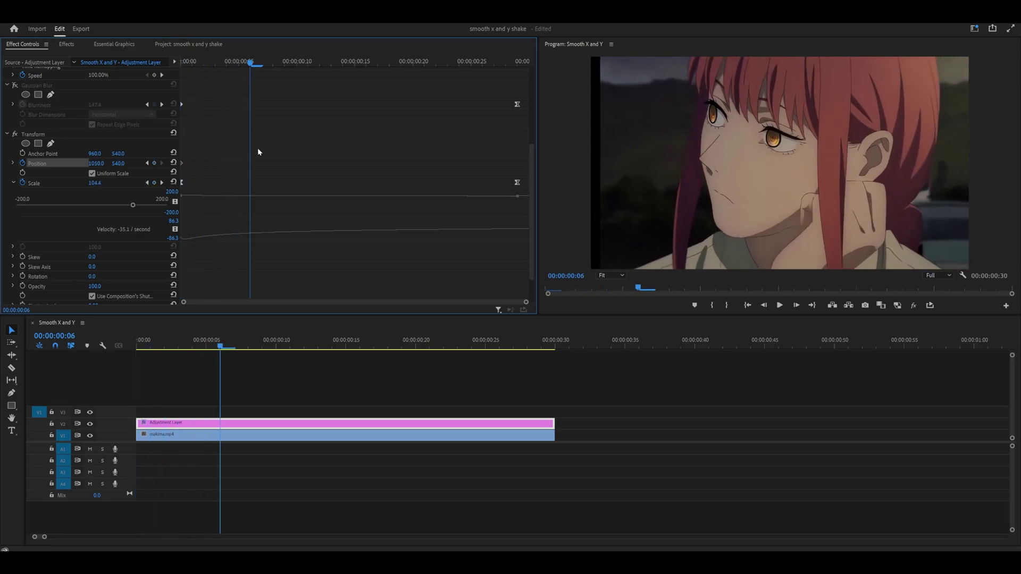
pyautogui.press('Left')
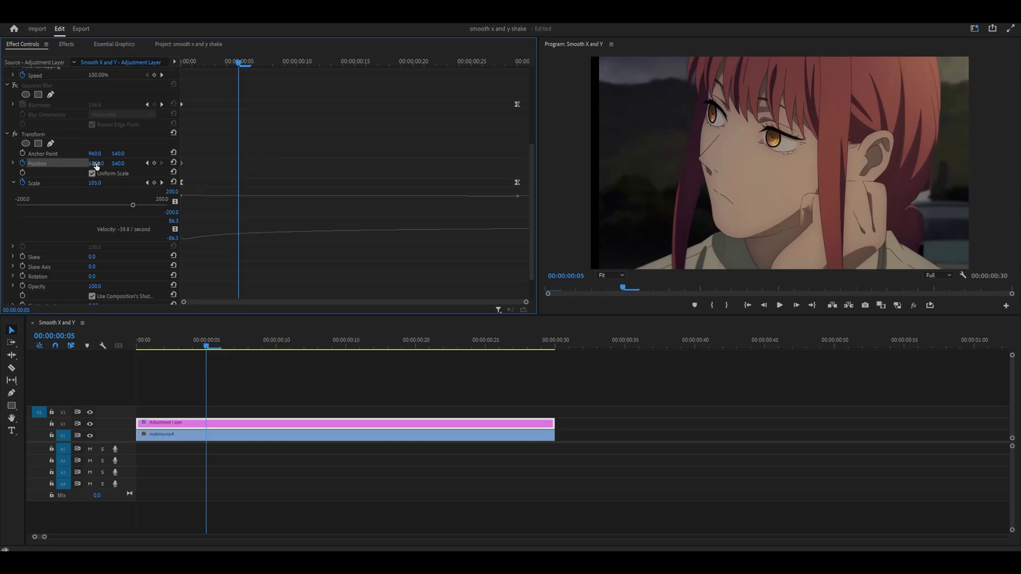
pyautogui.moveTo(95, 162)
pyautogui.mouseDown()
pyautogui.moveTo(50, 163)
pyautogui.moveTo(88, 166)
pyautogui.mouseUp()
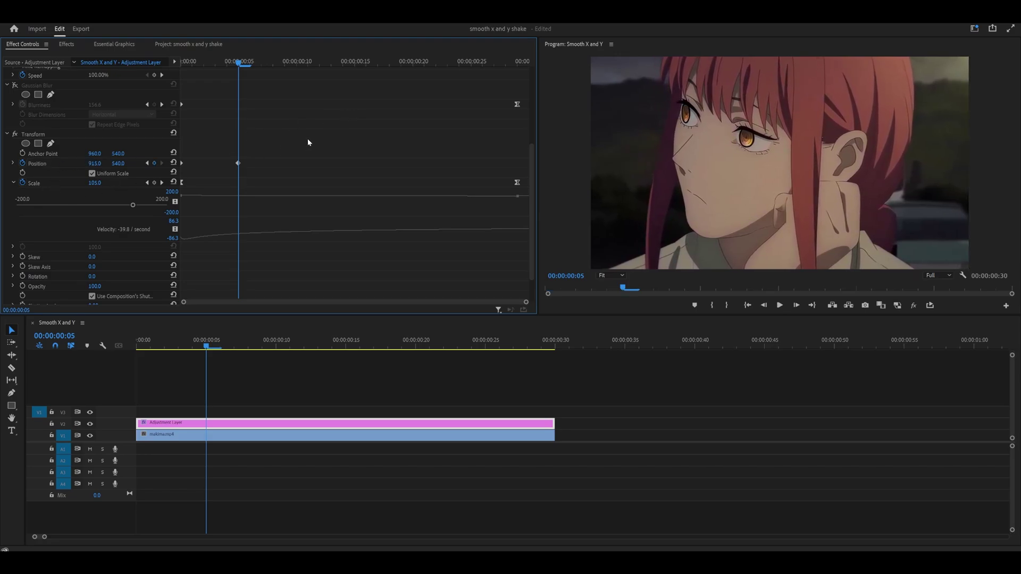
# Step: Keyframe Position X at 982.0 at frame 10
pyautogui.press('Right')
pyautogui.press('Right')
pyautogui.press('Right')
pyautogui.press('Right')
pyautogui.press('Right')
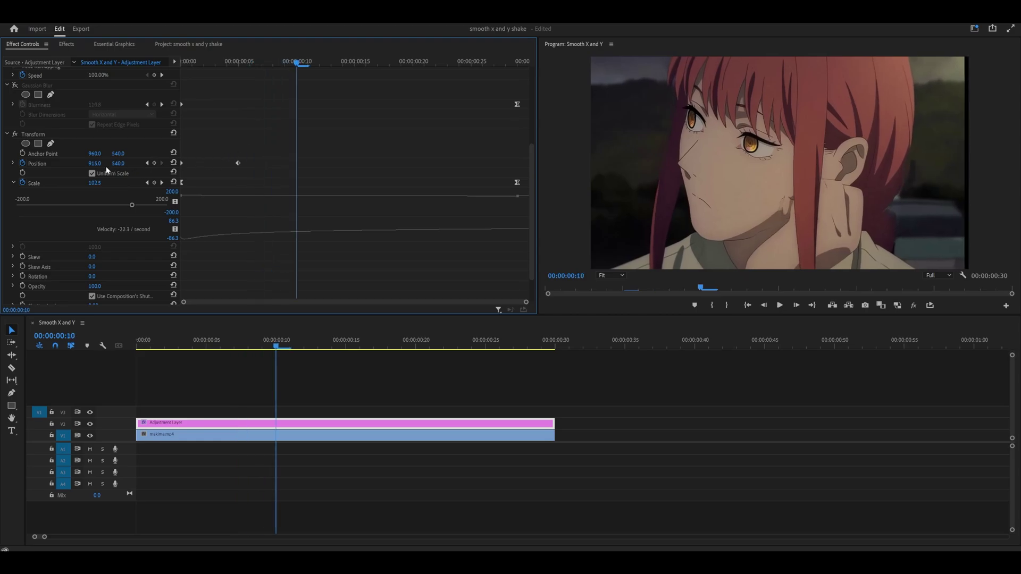
pyautogui.click(173, 163)
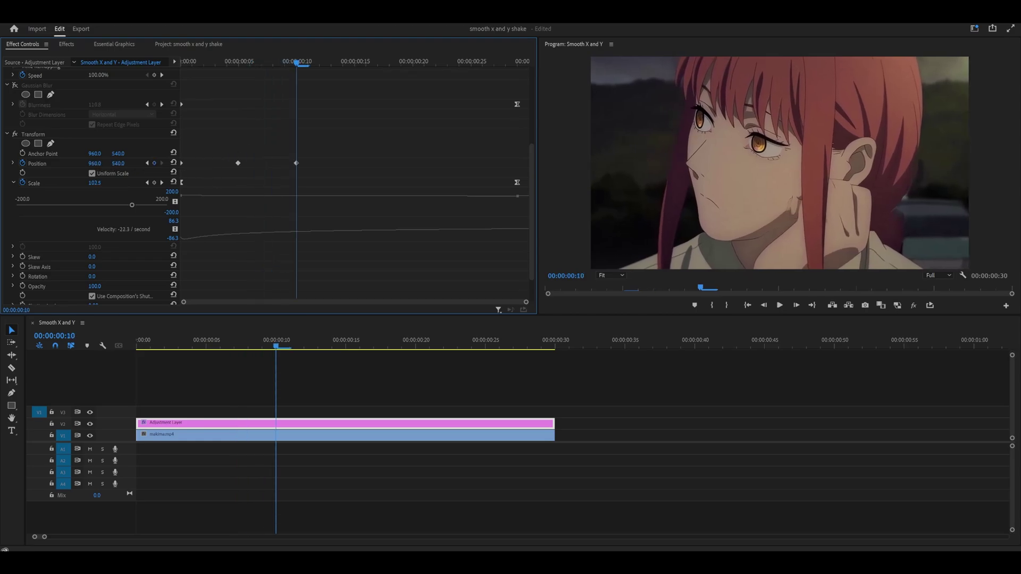
pyautogui.moveTo(94, 163); pyautogui.dragTo(94, 164)
pyautogui.click(94, 163)
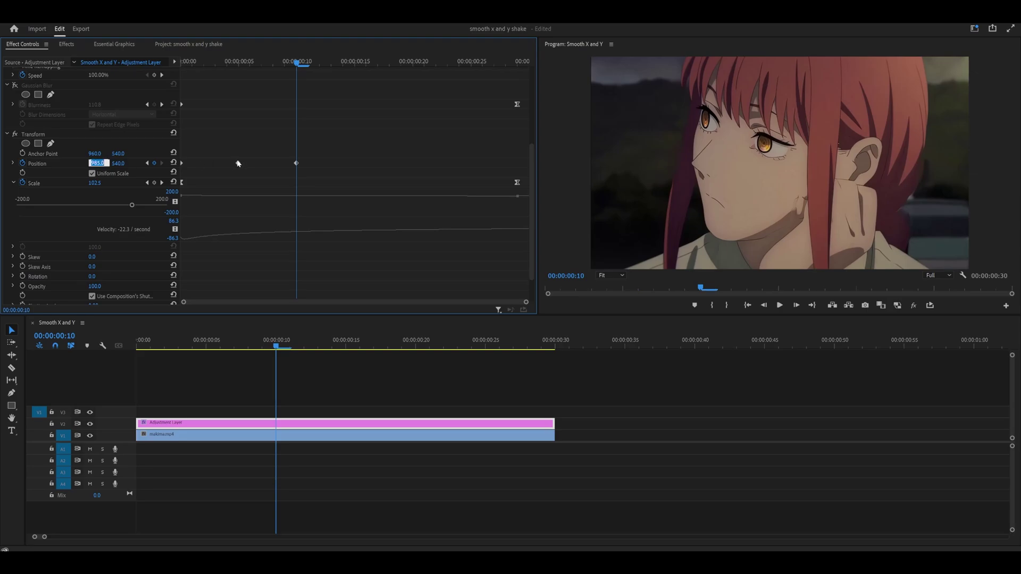
pyautogui.click(403, 125)
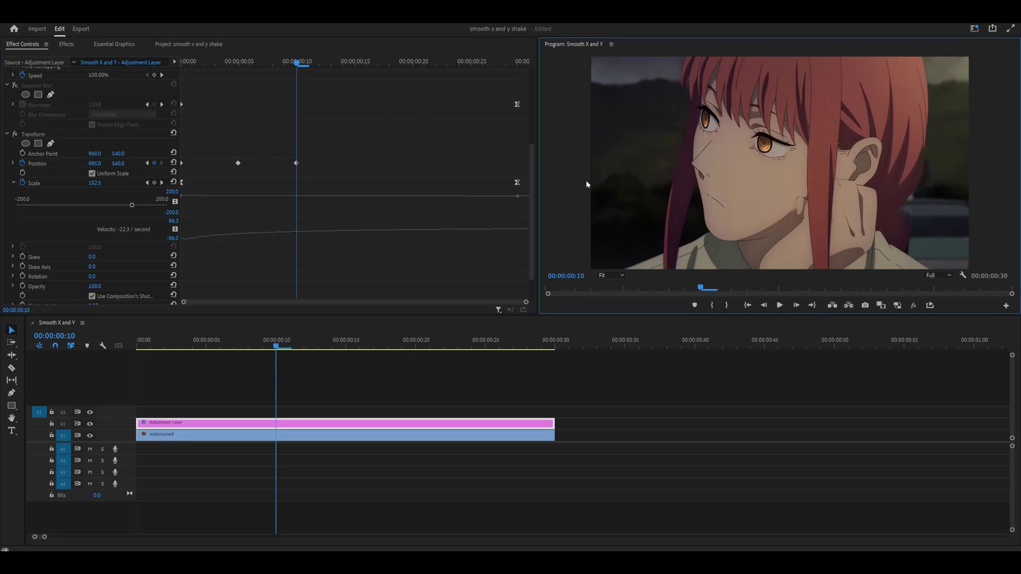
pyautogui.press('`')
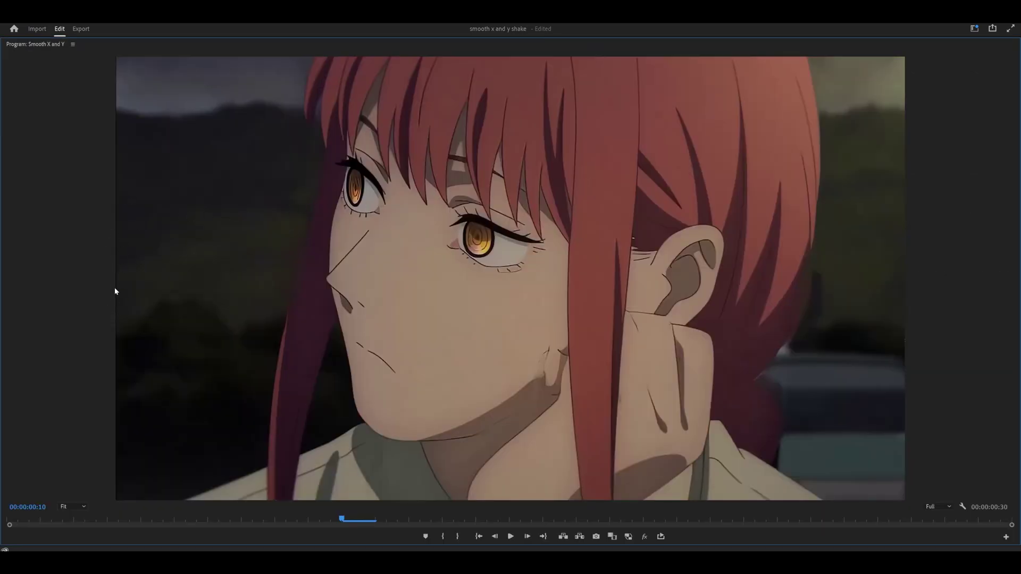
pyautogui.press('`')
pyautogui.click(95, 163)
pyautogui.press('Down')
pyautogui.press('Down')
pyautogui.press('Down')
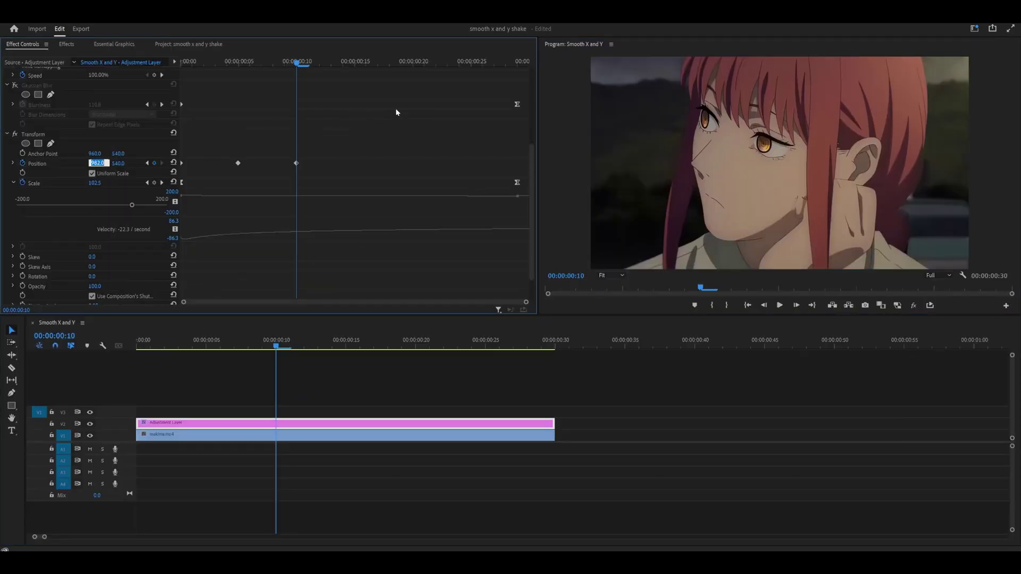
pyautogui.press('Return')
# Step: Reset Position to 960 at frame 20, then return the playhead to the start
pyautogui.hotkey('shift', 'Right')
pyautogui.hotkey('shift', 'Right')
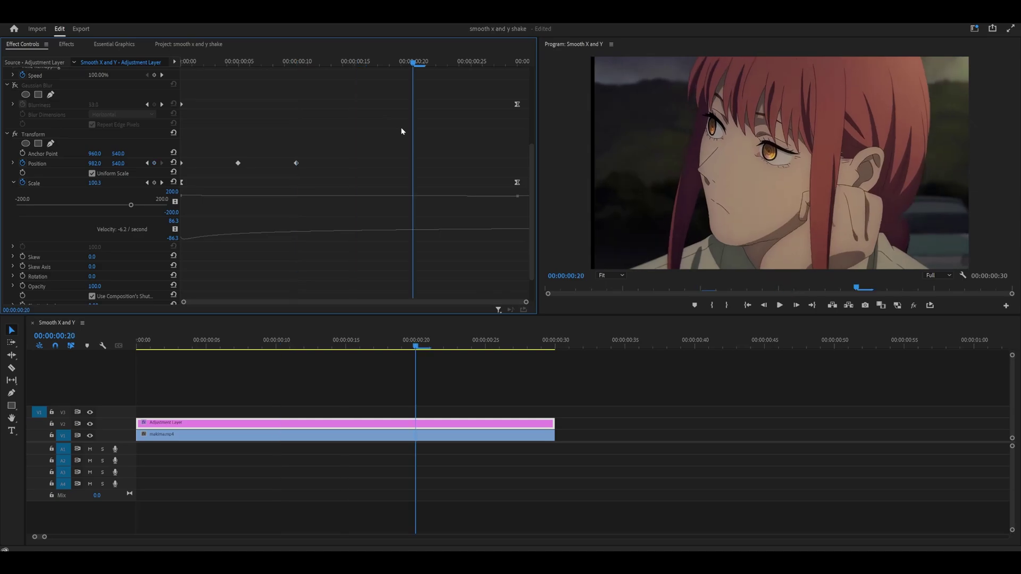
pyautogui.hotkey('shift', 'Left')
pyautogui.hotkey('shift', 'Left')
pyautogui.hotkey('shift', 'Right')
pyautogui.hotkey('shift', 'Right')
pyautogui.click(175, 164)
pyautogui.press('Home')
pyautogui.scroll(1, 23, 93)
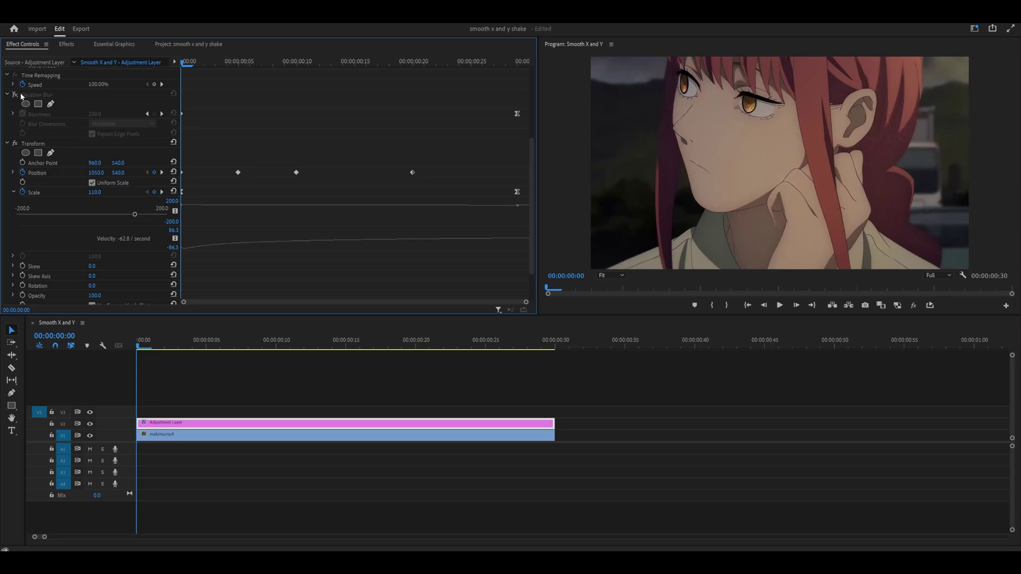
# Step: Re-enable Gaussian Blur and play the clip to preview the shake
pyautogui.click(14, 94)
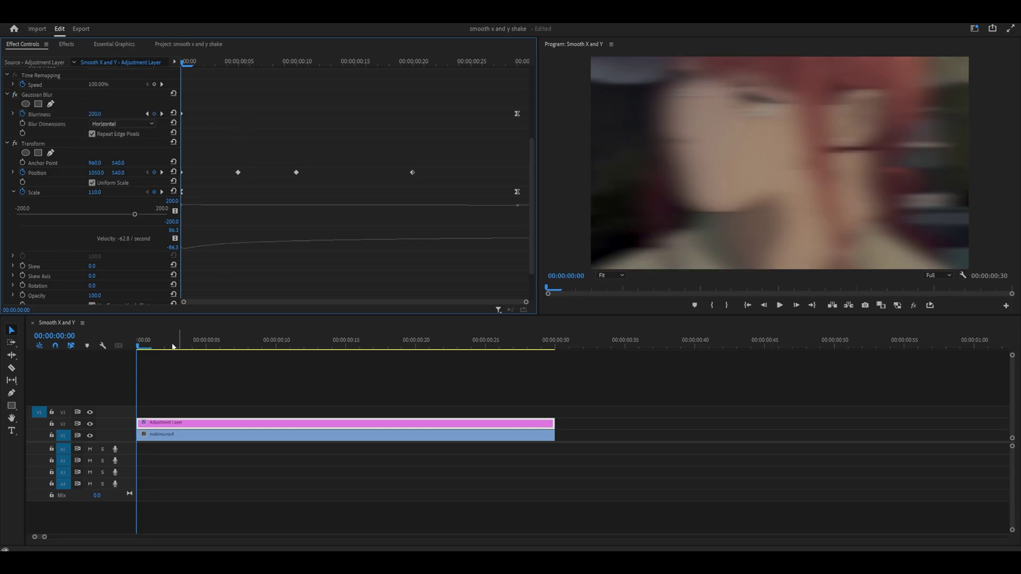
pyautogui.press('space')
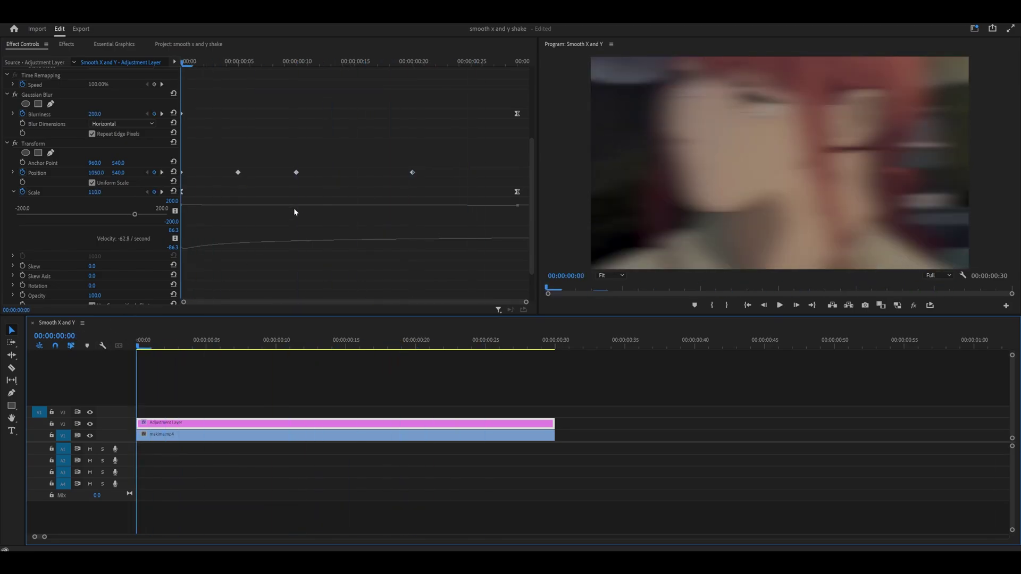
# Step: Search 'lumetri color' and add Lumetri Color to the Adjustment Layer beneath Transform
pyautogui.click(67, 44)
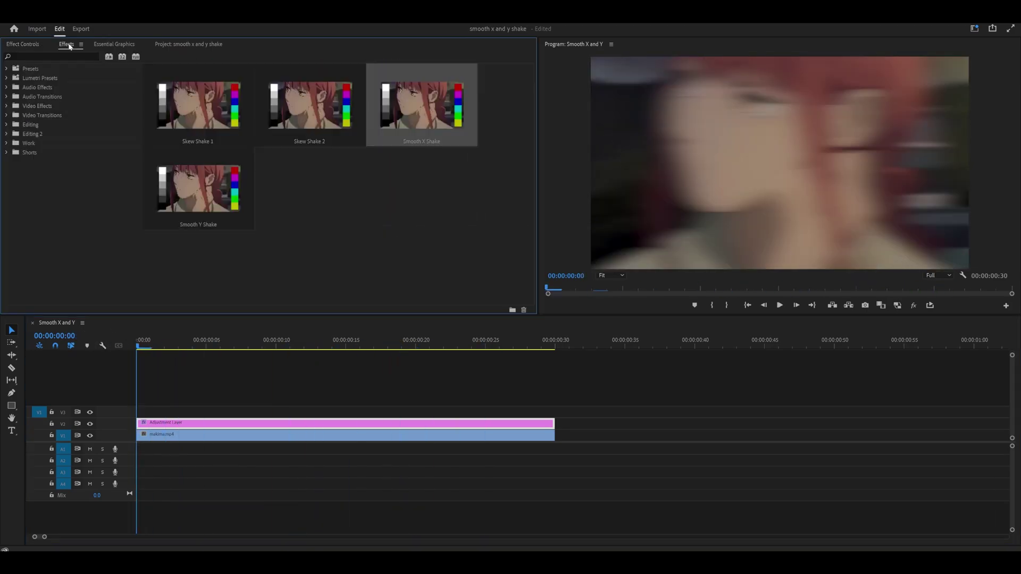
pyautogui.click(45, 56)
pyautogui.write('lumetri color')
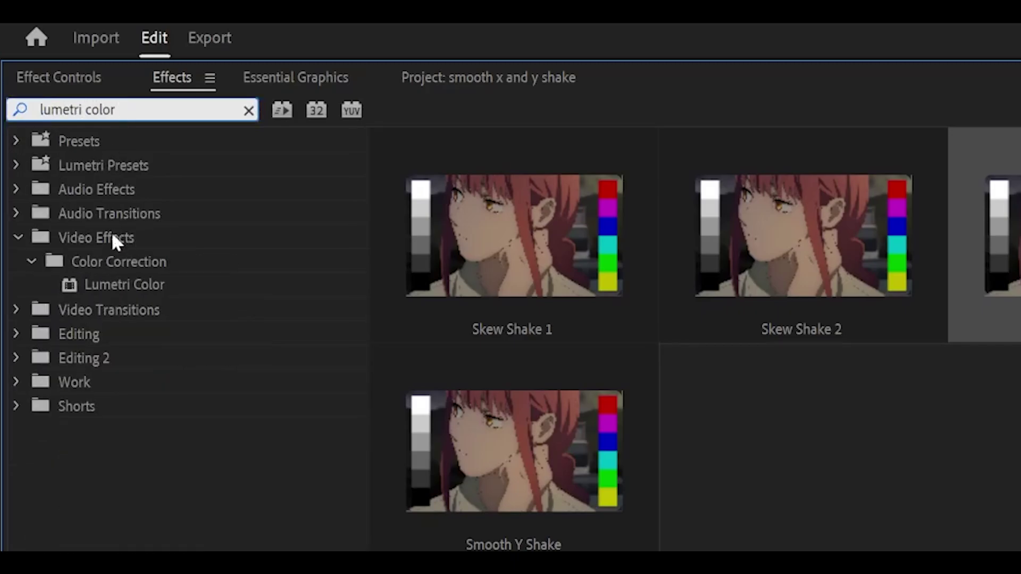
pyautogui.click(119, 285)
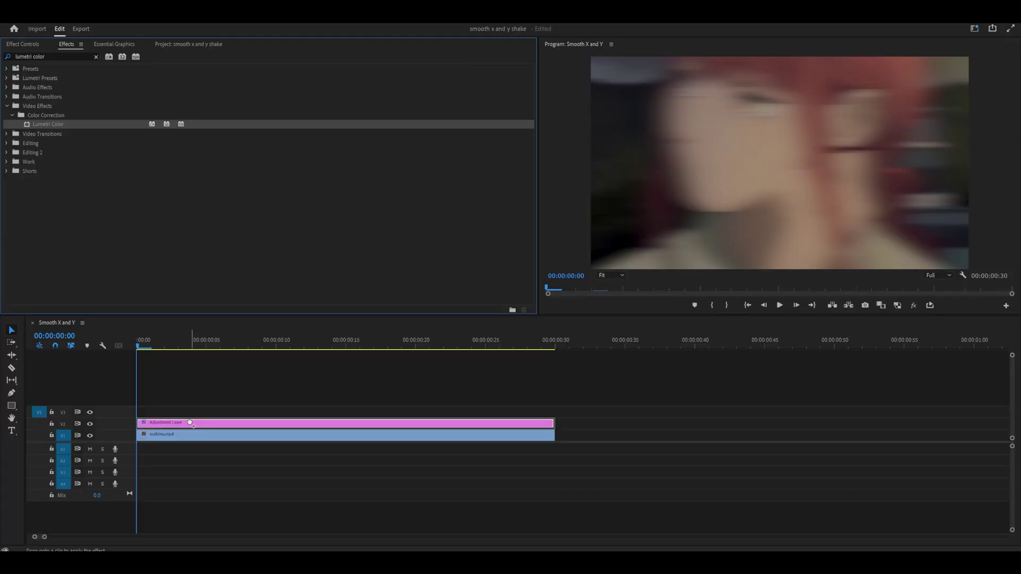
pyautogui.click(80, 78)
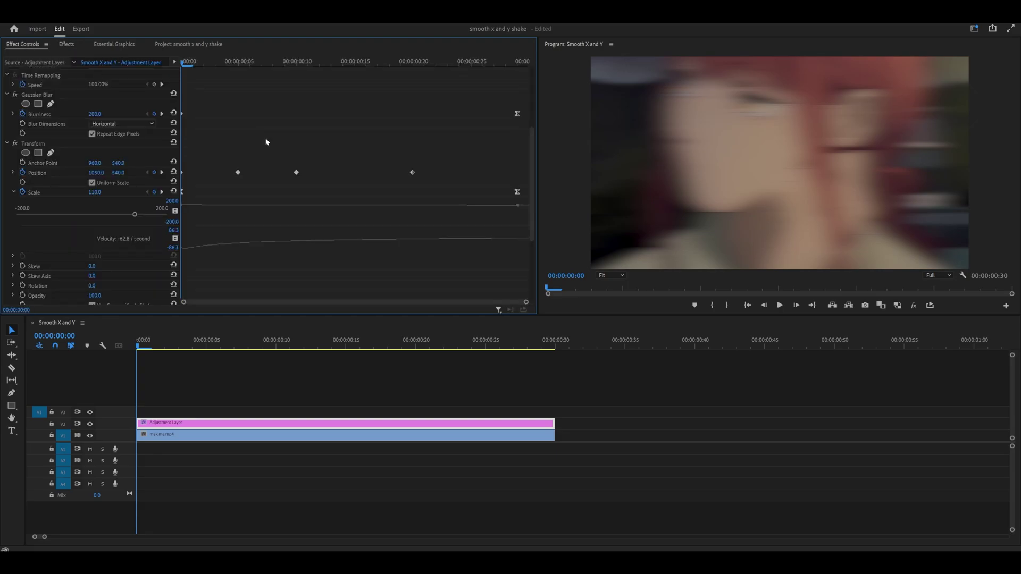
pyautogui.scroll(-5, 263, 147)
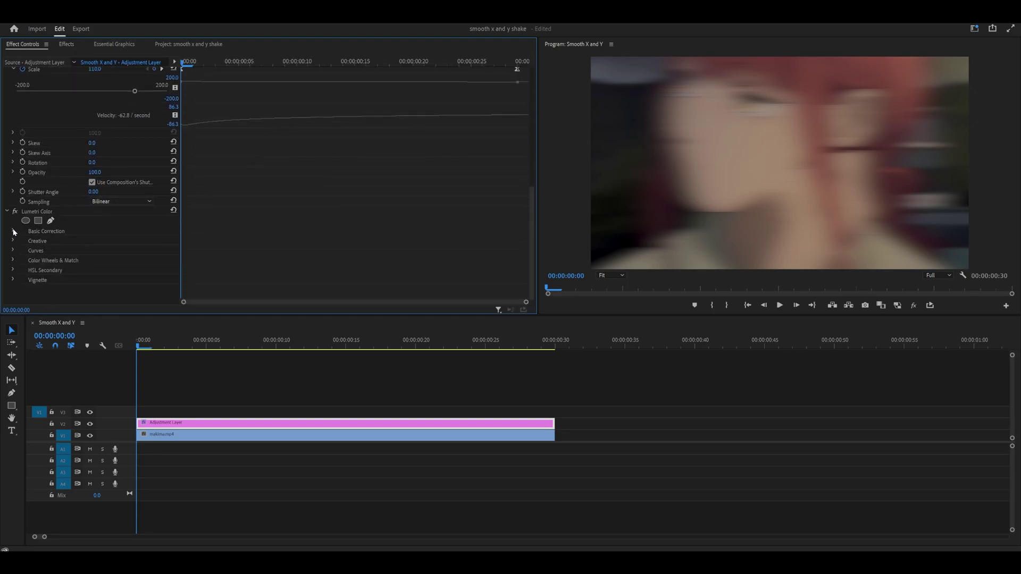
# Step: Keyframe the Lumetri Basic Correction Exposure at 2.0 on the first frame
pyautogui.click(14, 232)
pyautogui.scroll(-7, 254, 225)
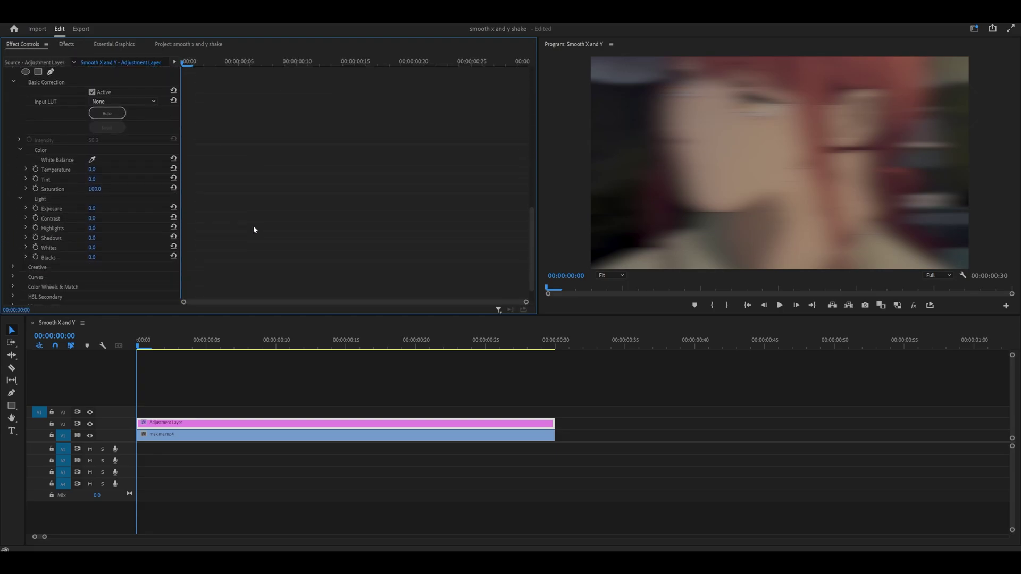
pyautogui.click(35, 191)
pyautogui.click(106, 192)
pyautogui.write('2')
pyautogui.press('Return')
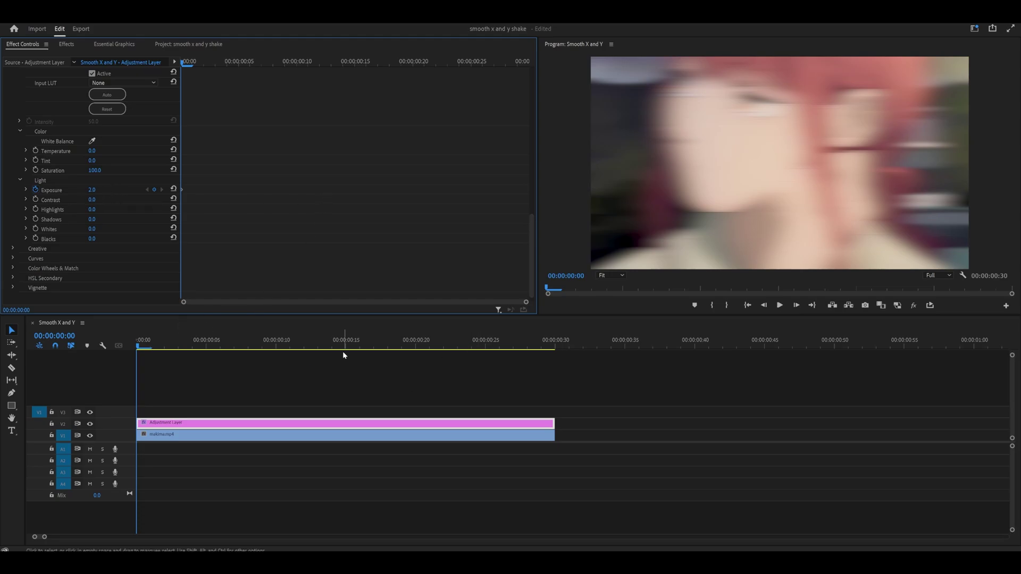
# Step: Key Exposure back to 0.0 at frame 29, ease into that keyframe, and preview from the start
pyautogui.hotkey('shift', 'Right')
pyautogui.hotkey('shift', 'Right')
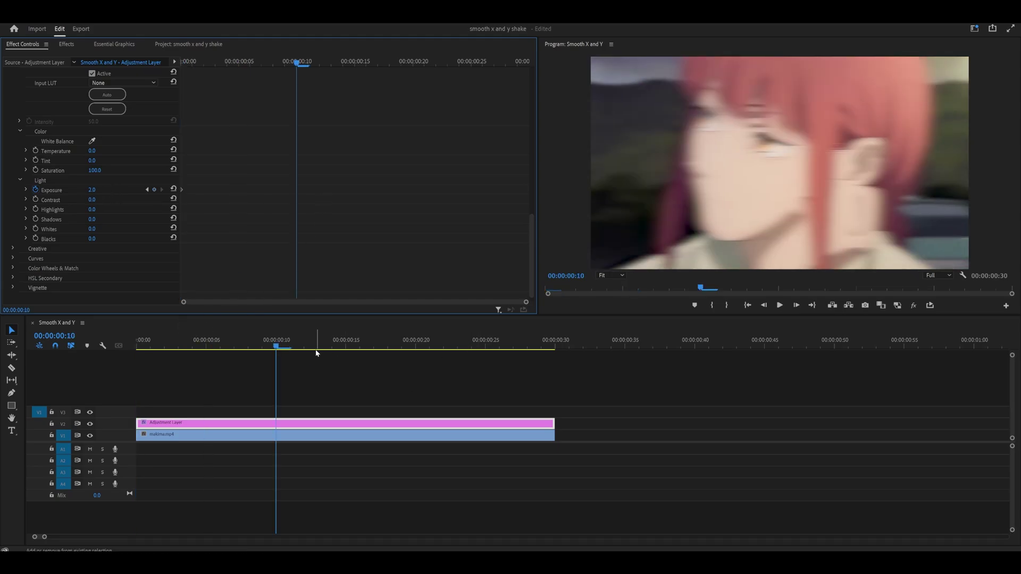
pyautogui.hotkey('shift', 'Right')
pyautogui.hotkey('shift', 'Right')
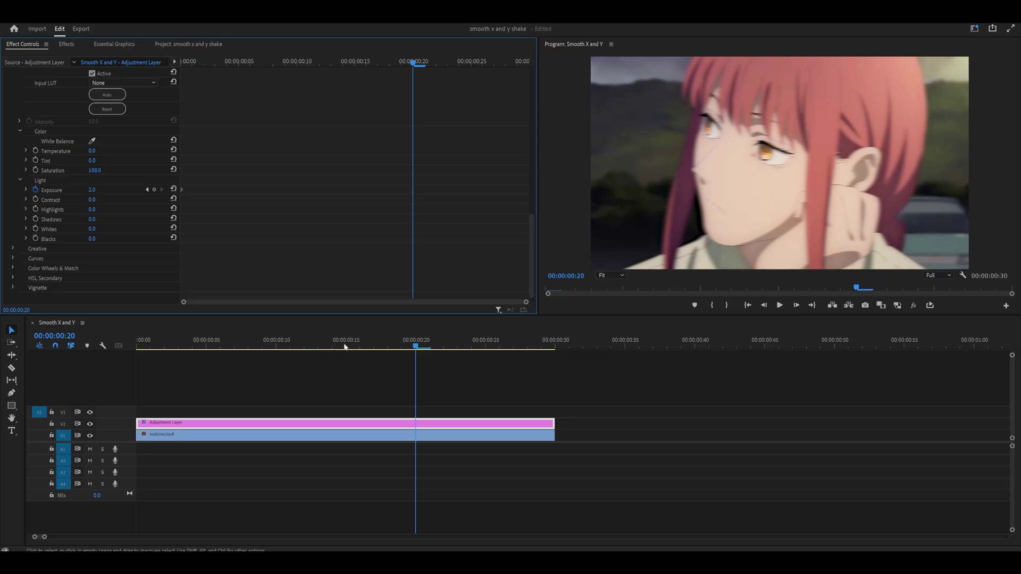
pyautogui.click(541, 346)
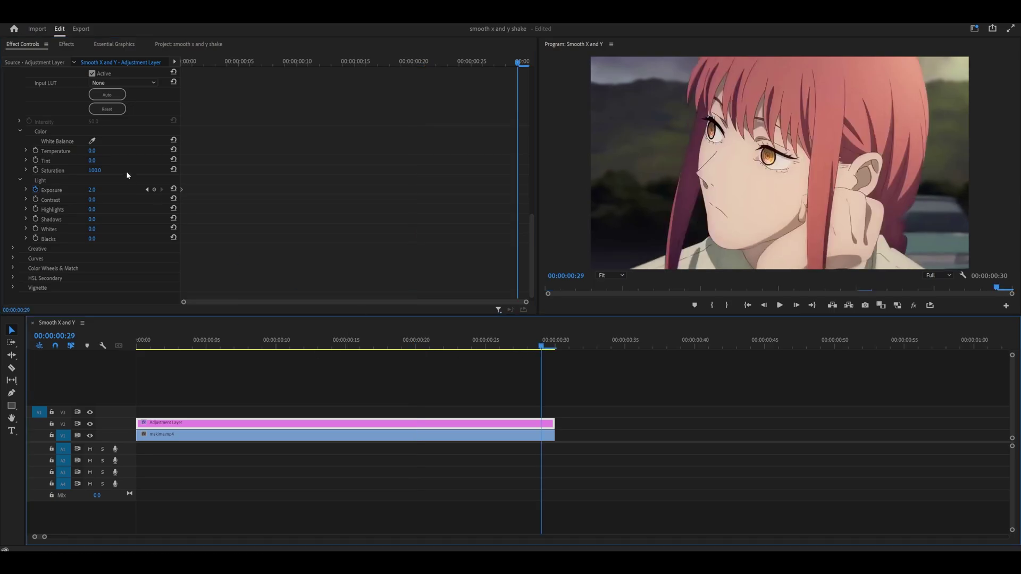
pyautogui.click(173, 189)
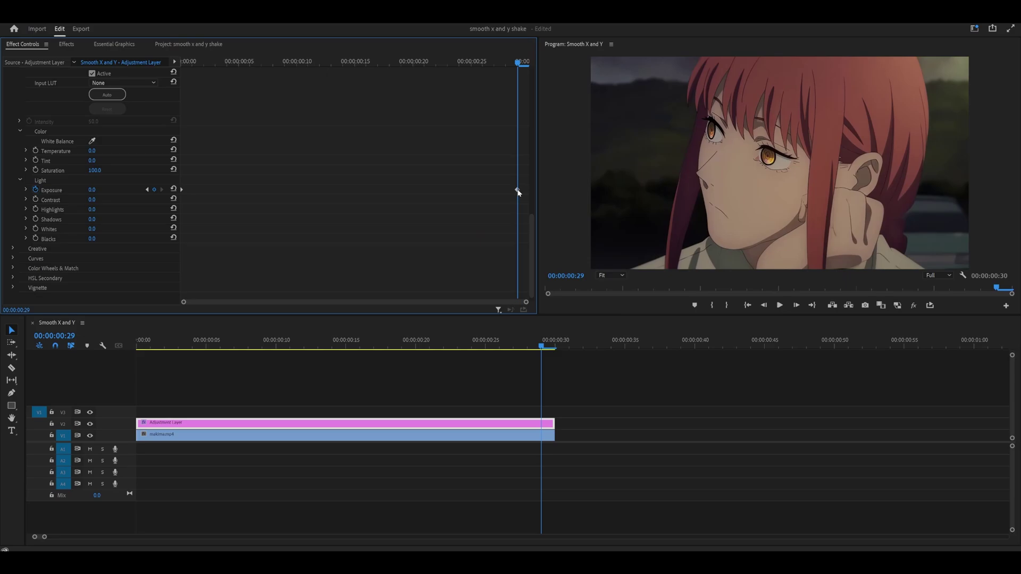
pyautogui.rightClick(518, 190)
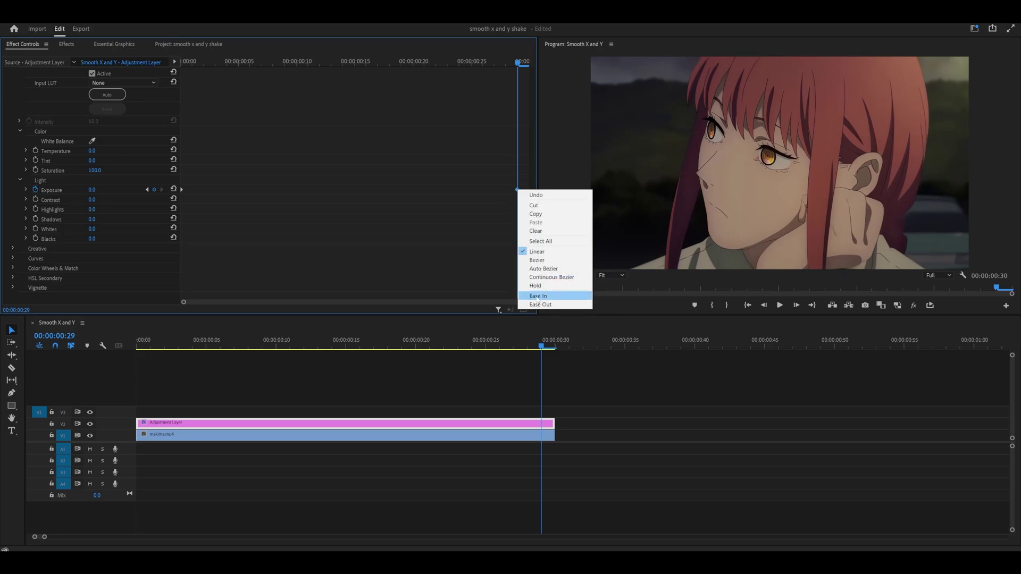
pyautogui.click(536, 296)
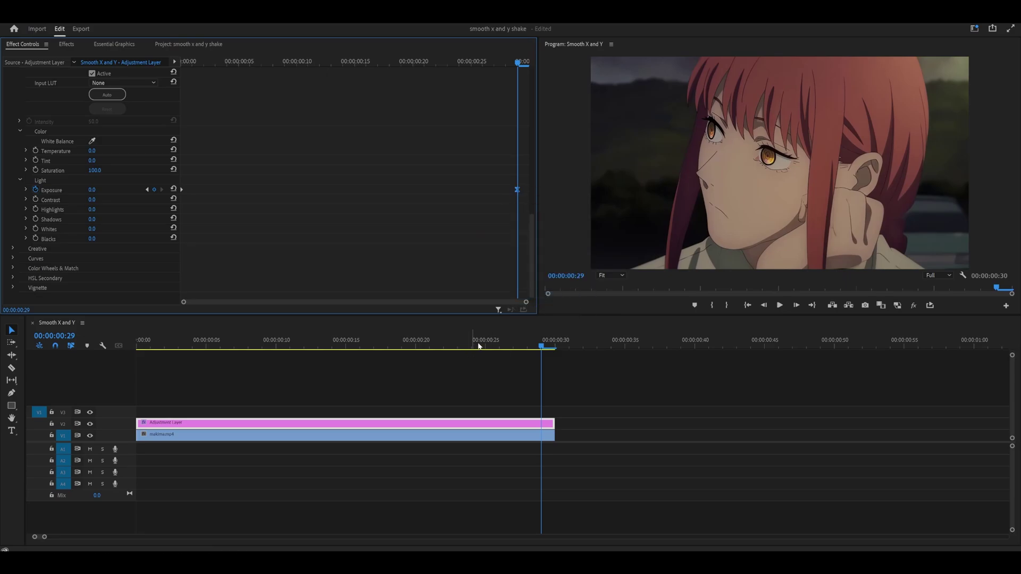
pyautogui.click(139, 343)
pyautogui.press('space')
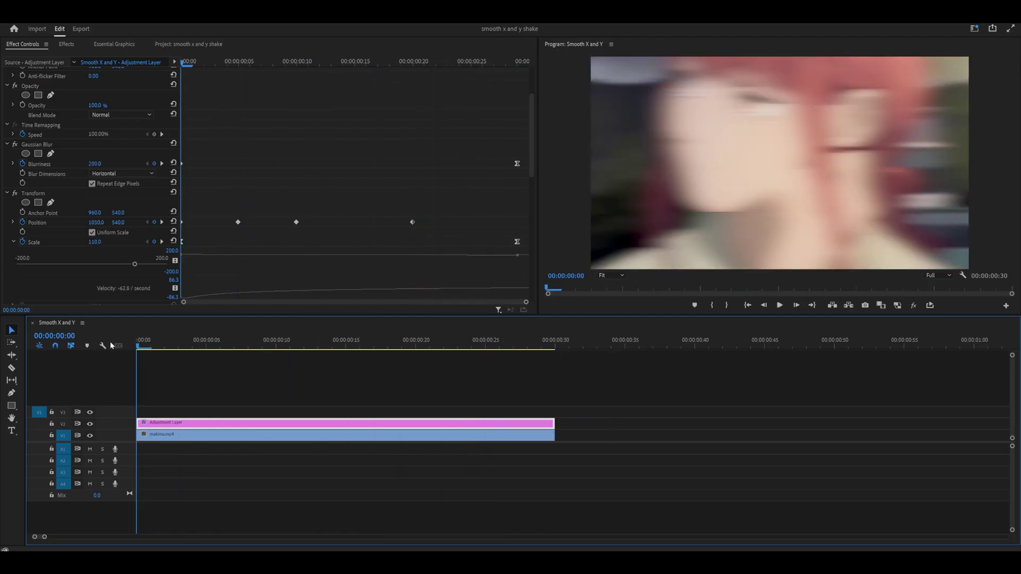
pyautogui.press('space')
# Step: Switch Gaussian Blur's Blur Dimensions to Vertical, then disable the Gaussian Blur effect
pyautogui.scroll(-1, 290, 174)
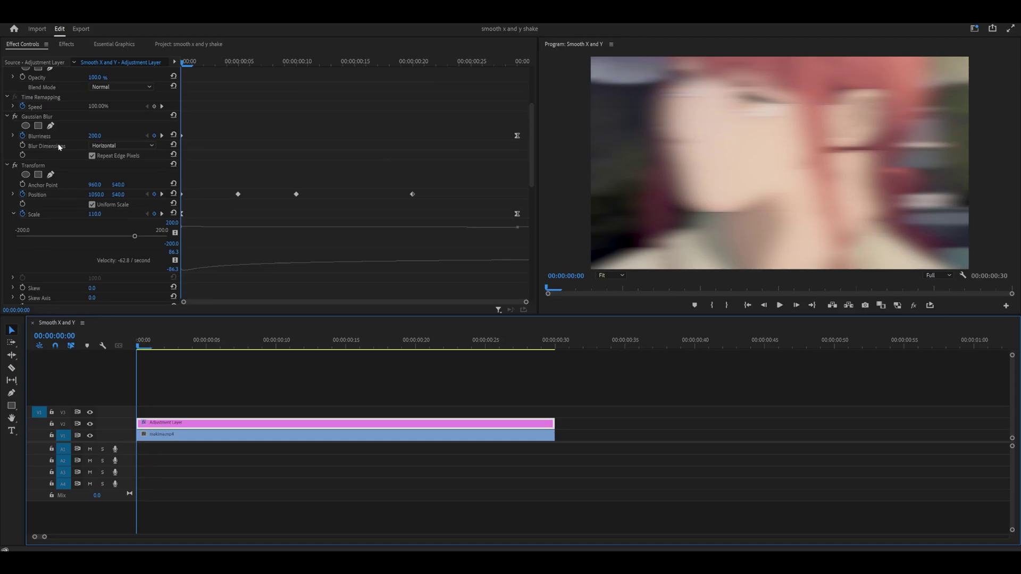
pyautogui.click(108, 145)
pyautogui.click(109, 176)
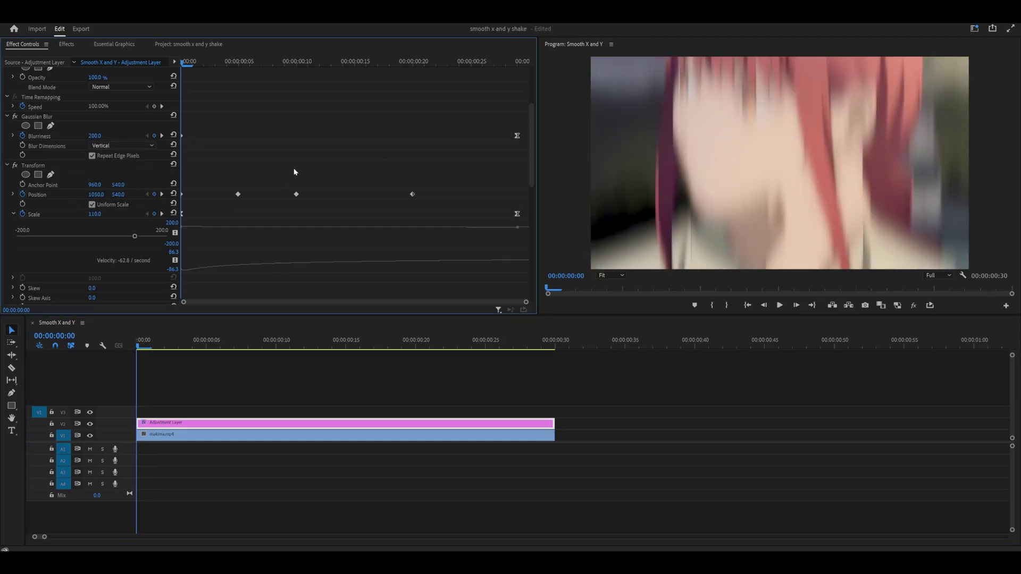
pyautogui.click(16, 118)
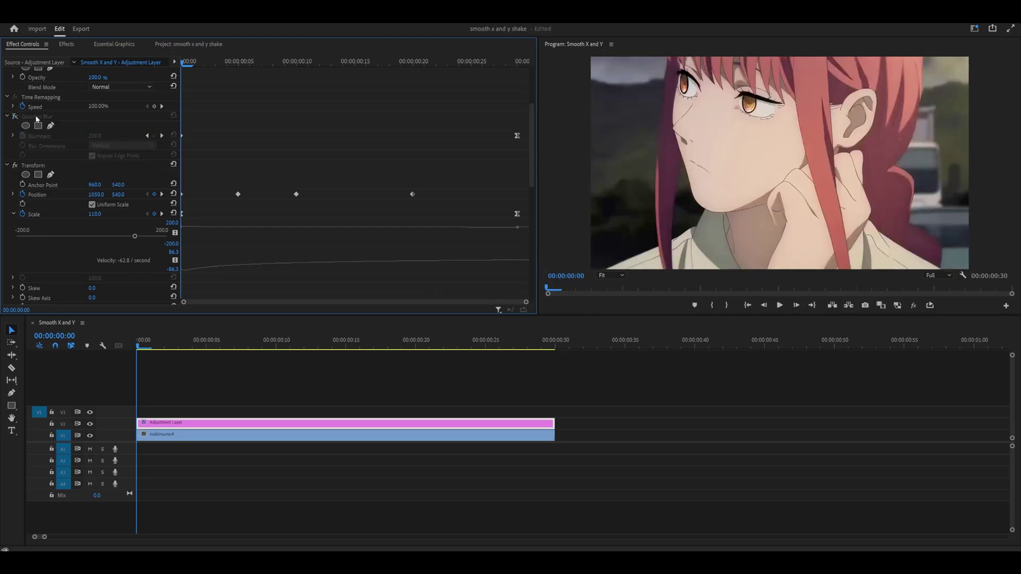
pyautogui.scroll(-2, 234, 156)
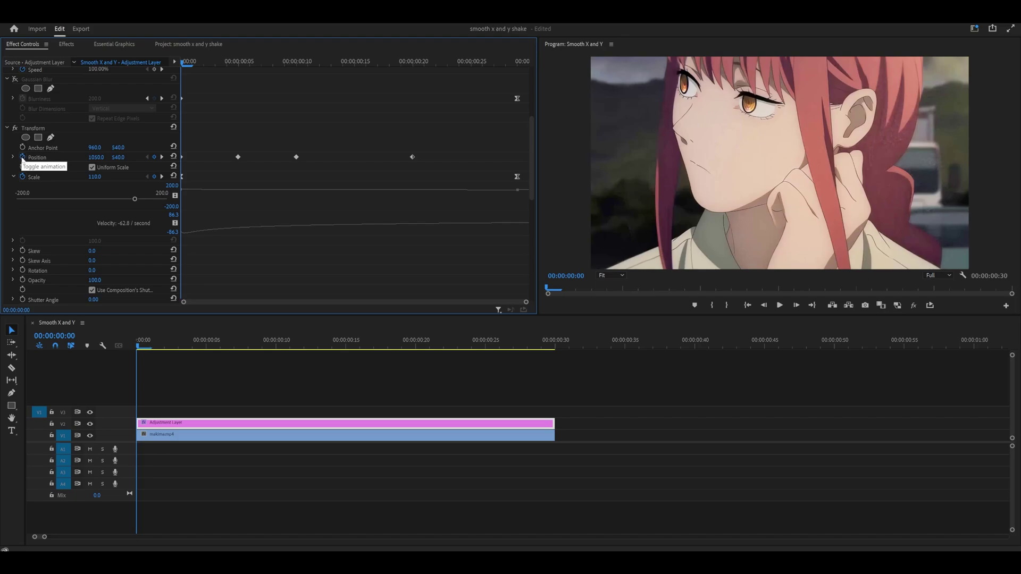
# Step: Clear the old Position keyframes and re-key Position from the first frame, with Y 520 at frame 6
pyautogui.click(23, 157)
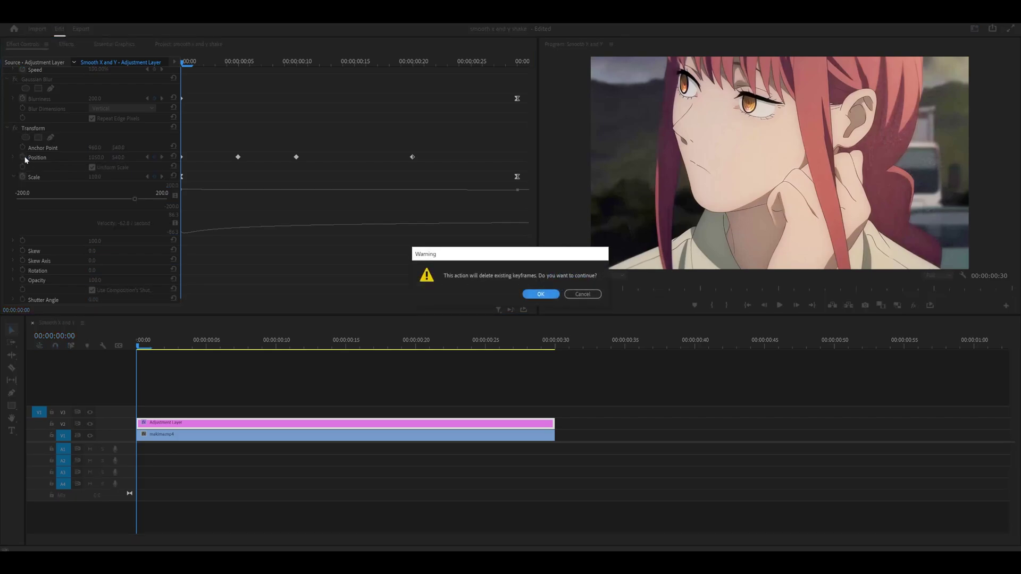
pyautogui.click(539, 296)
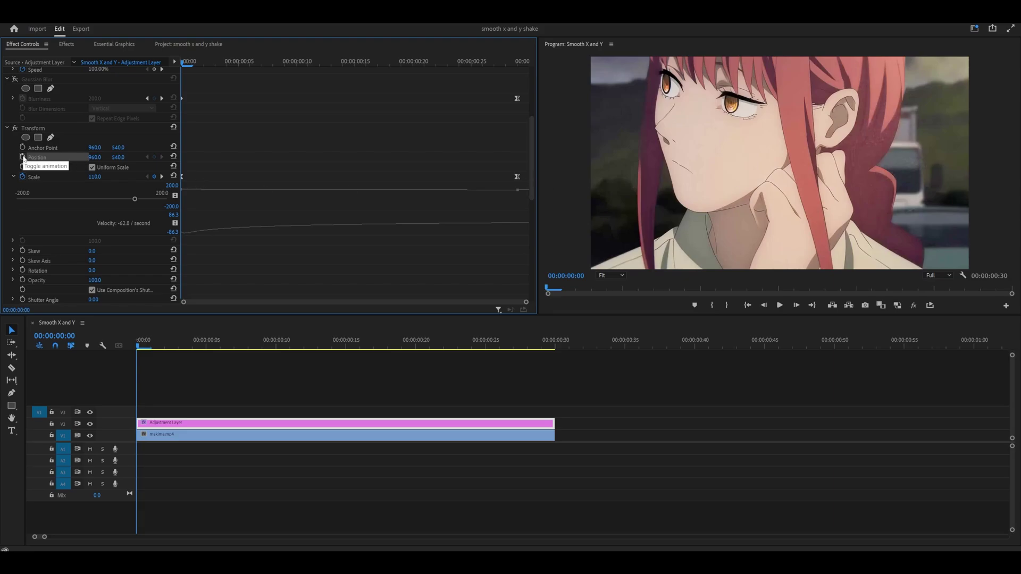
pyautogui.click(22, 157)
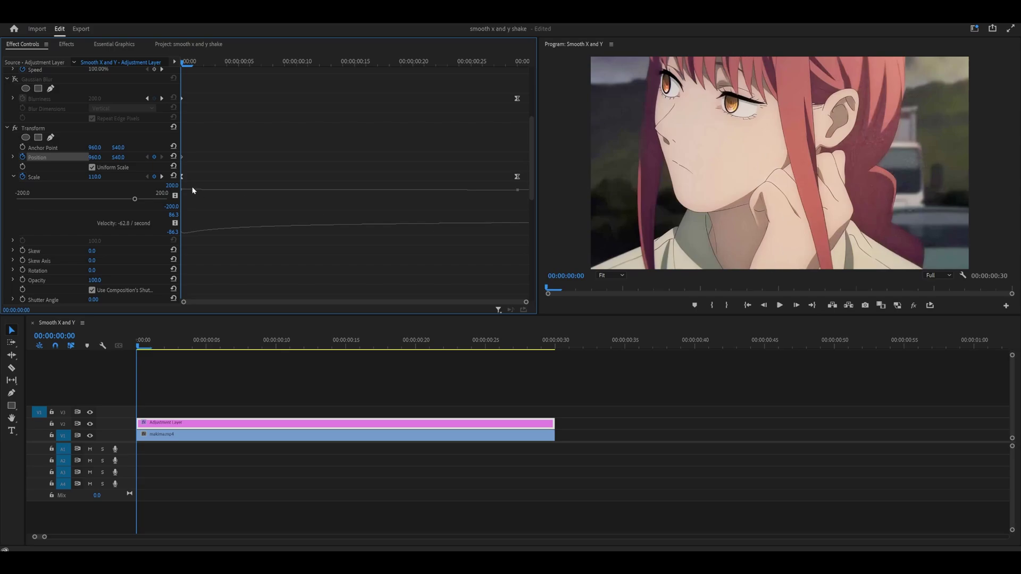
pyautogui.moveTo(119, 157)
pyautogui.mouseDown()
pyautogui.moveTo(144, 158)
pyautogui.moveTo(131, 157)
pyautogui.mouseUp()
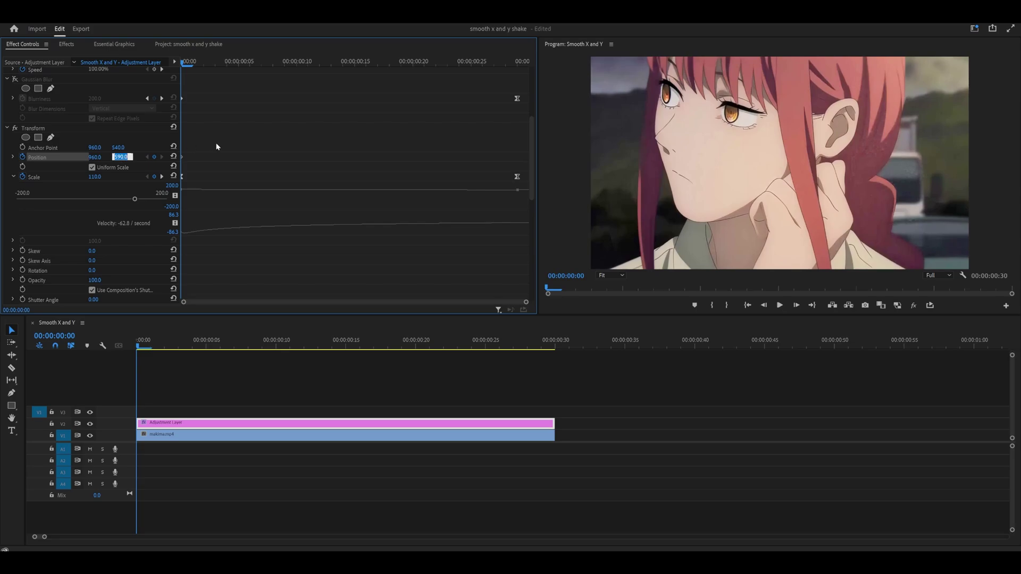
pyautogui.press('Right')
pyautogui.press('Right')
pyautogui.press('Right')
pyautogui.press('Right')
pyautogui.press('Right')
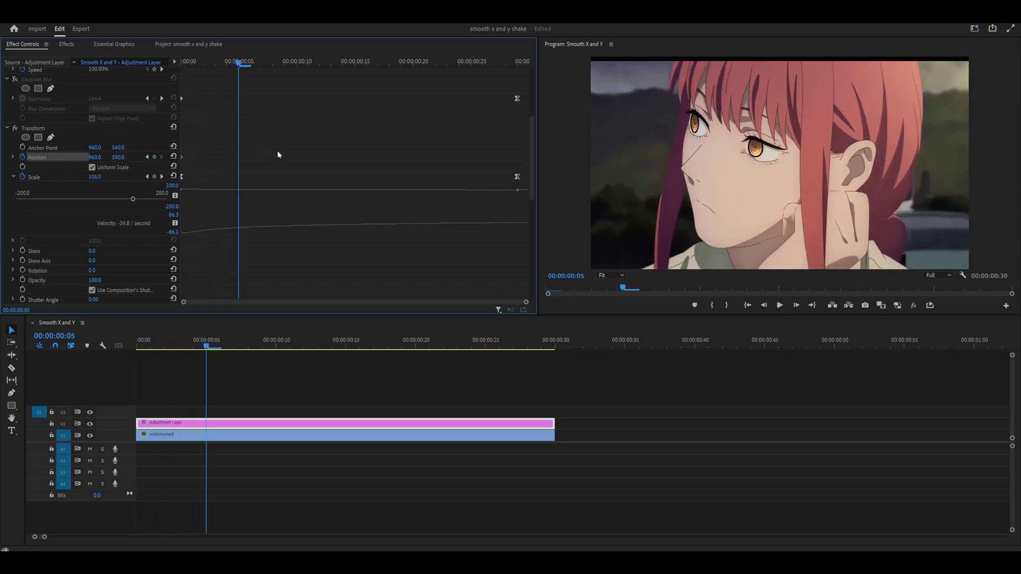
pyautogui.press('Right')
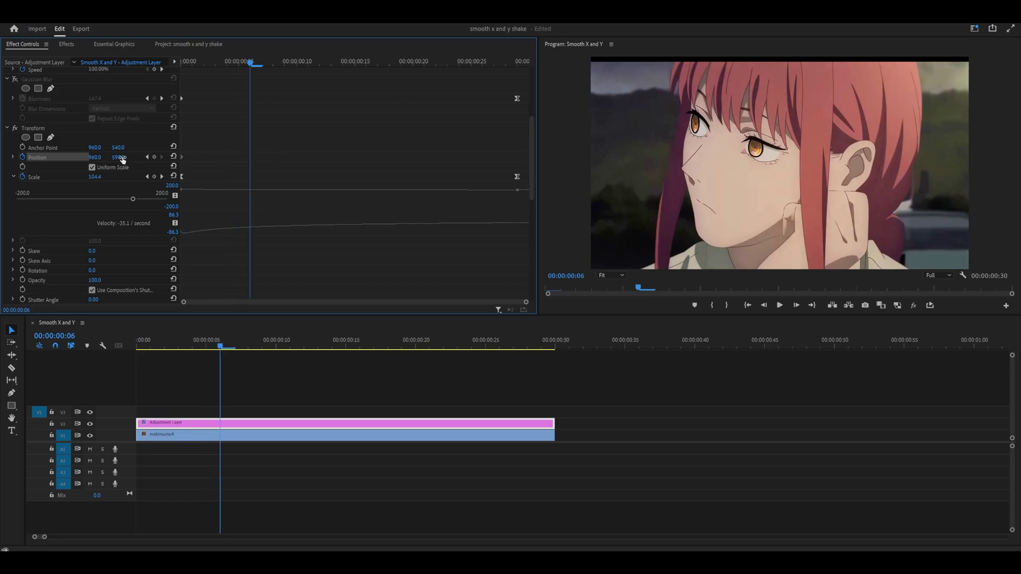
pyautogui.moveTo(122, 160); pyautogui.dragTo(85, 160)
pyautogui.click(118, 157)
pyautogui.write('520')
pyautogui.press('Return')
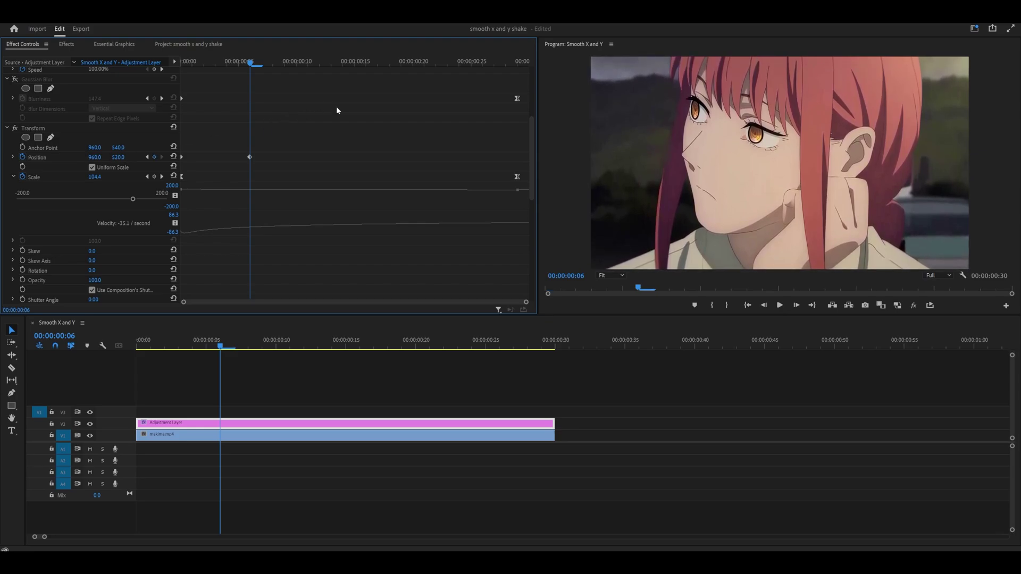
# Step: Set Position Y to 550 at frame 12 and add a frame-22 keyframe returning Y to 540
pyautogui.press('Right')
pyautogui.press('Right')
pyautogui.press('Right')
pyautogui.press('Right')
pyautogui.press('Right')
pyautogui.press('Right')
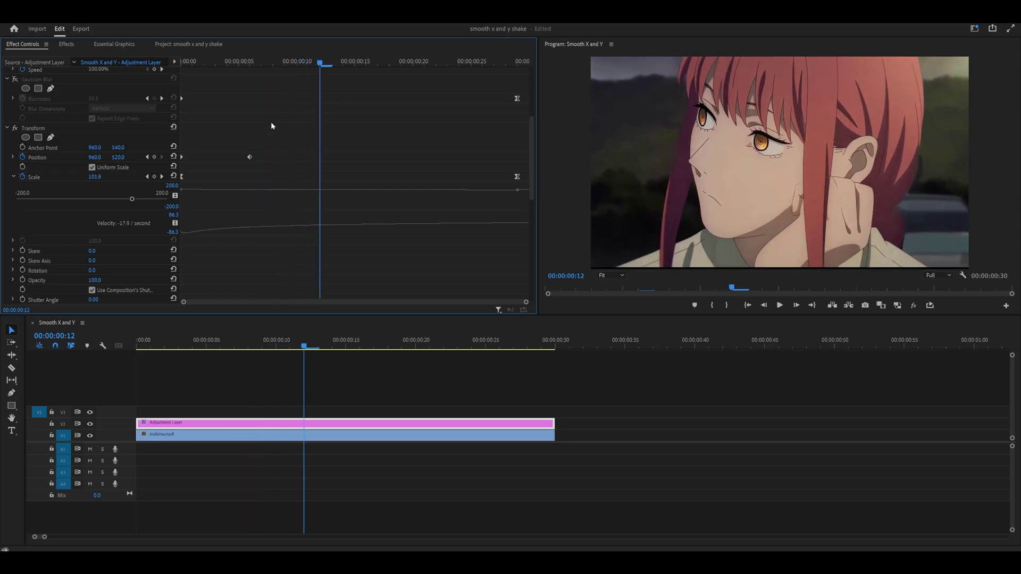
pyautogui.click(174, 156)
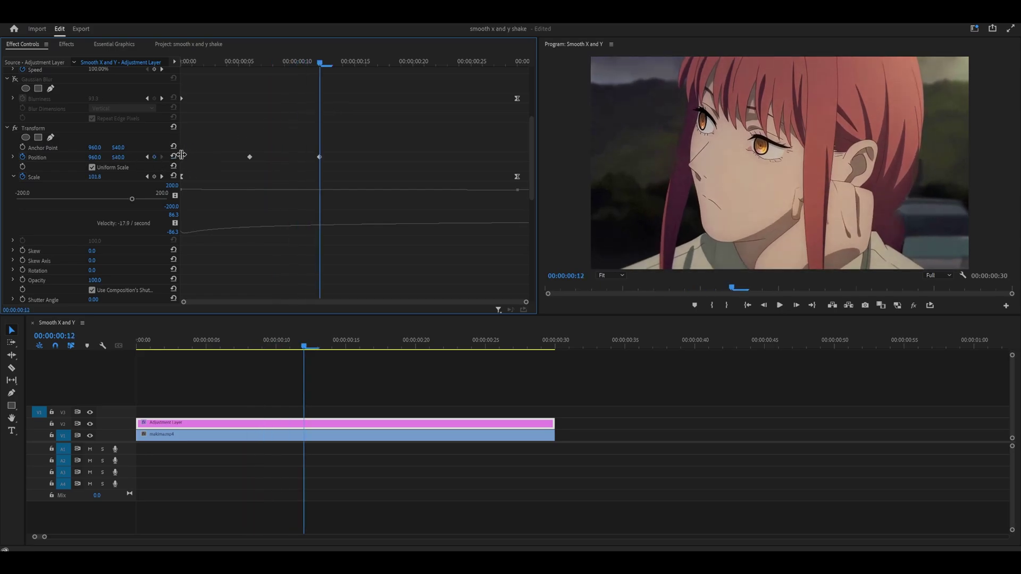
pyautogui.moveTo(115, 156); pyautogui.dragTo(119, 156)
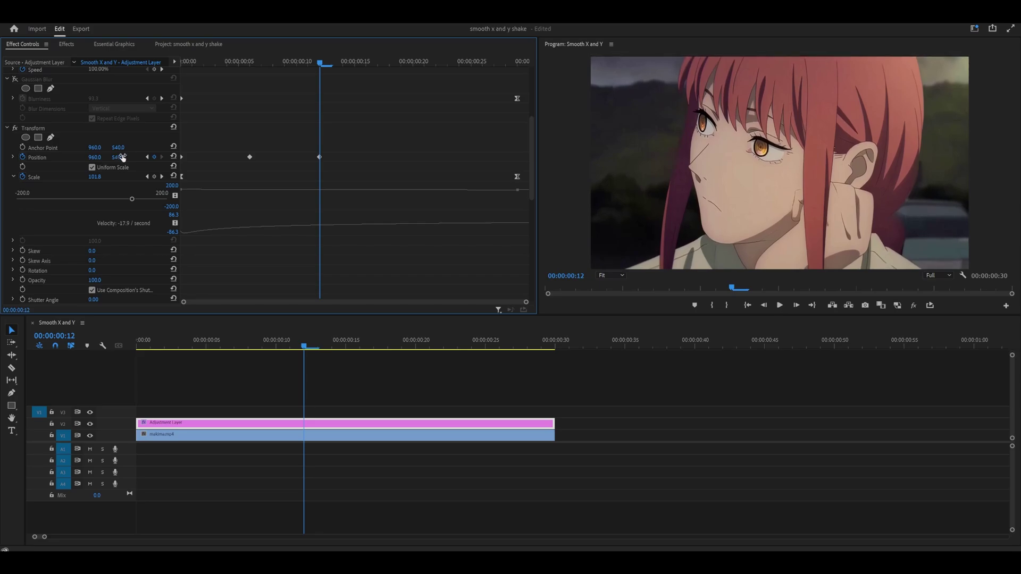
pyautogui.click(120, 156)
pyautogui.press('Return')
pyautogui.press('space')
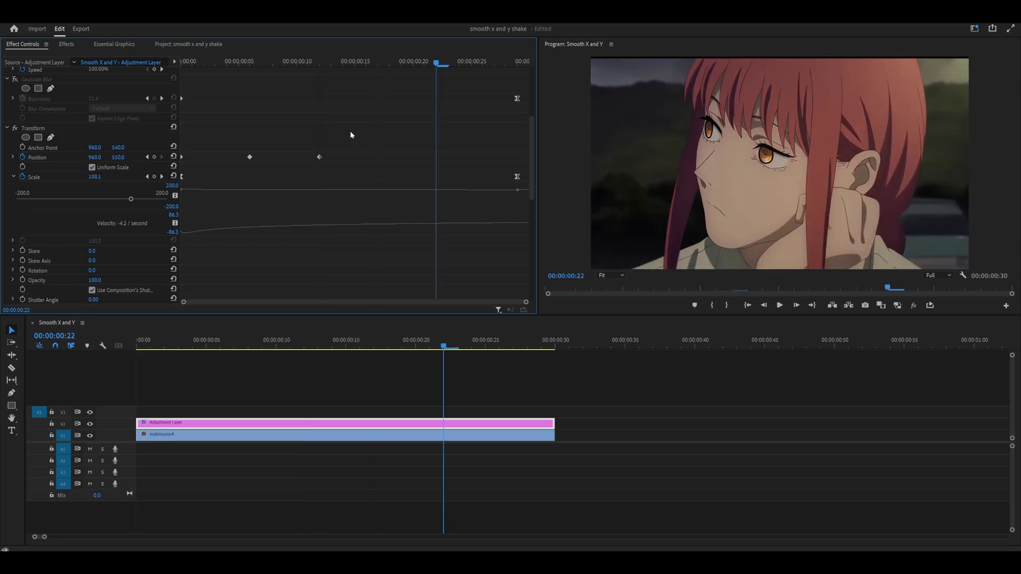
pyautogui.click(174, 157)
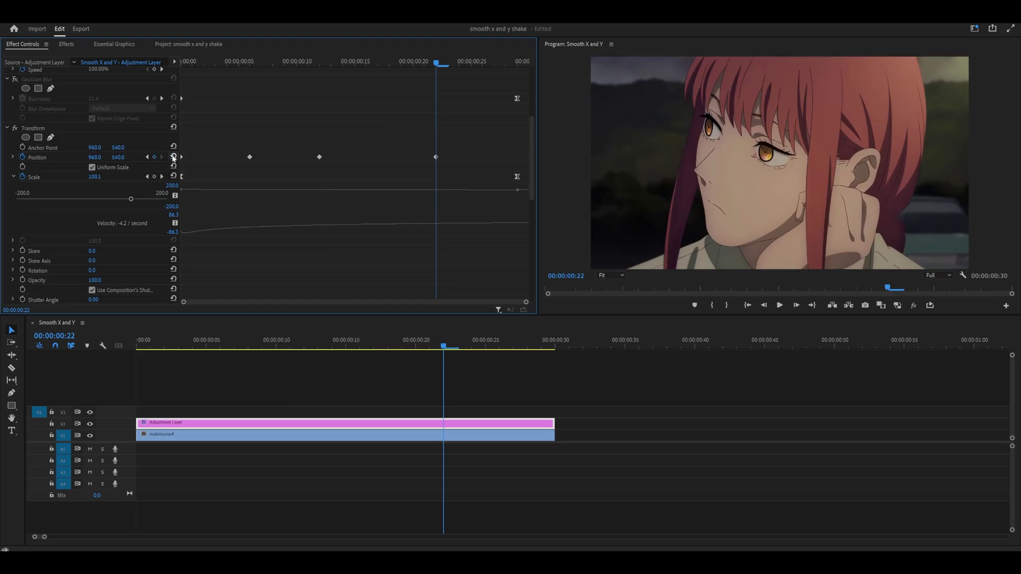
# Step: Save, re-enable Gaussian Blur, and play the sequence from the start to preview the blurred shake
pyautogui.hotkey('ctrl', 's')
pyautogui.click(16, 79)
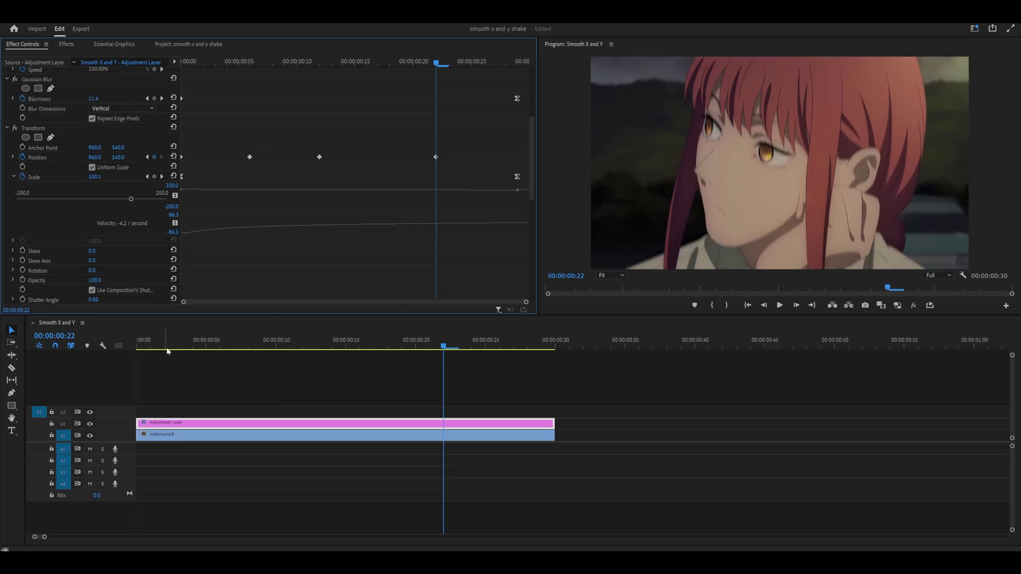
pyautogui.click(168, 349)
pyautogui.press('Home')
pyautogui.press('space')
pyautogui.press('d')
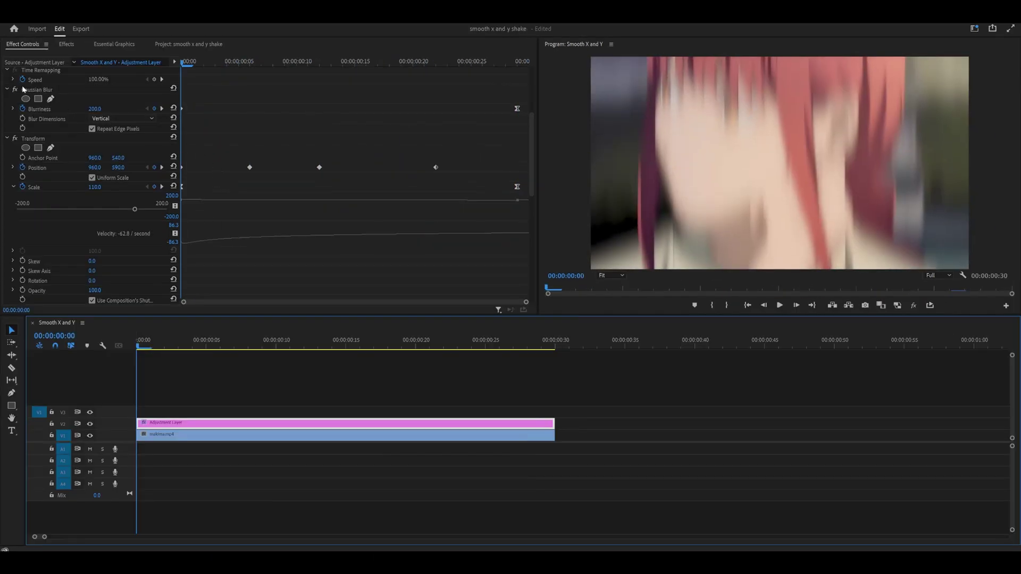
# Step: Turn off Gaussian Blur and move the Position keyframes to frames 5, 10 and 20, then save
pyautogui.click(15, 89)
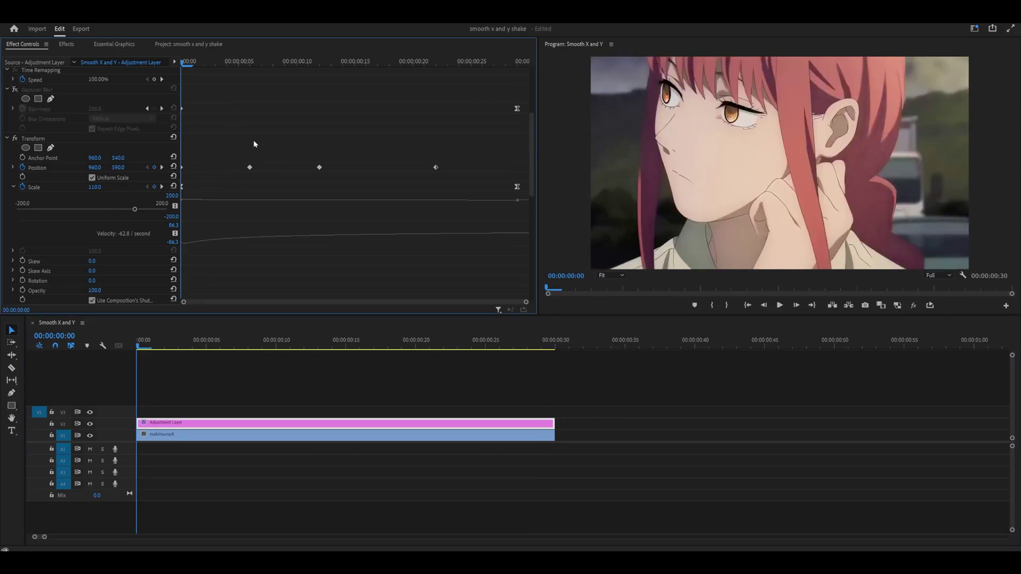
pyautogui.moveTo(249, 167); pyautogui.dragTo(239, 168)
pyautogui.moveTo(319, 168); pyautogui.dragTo(303, 170)
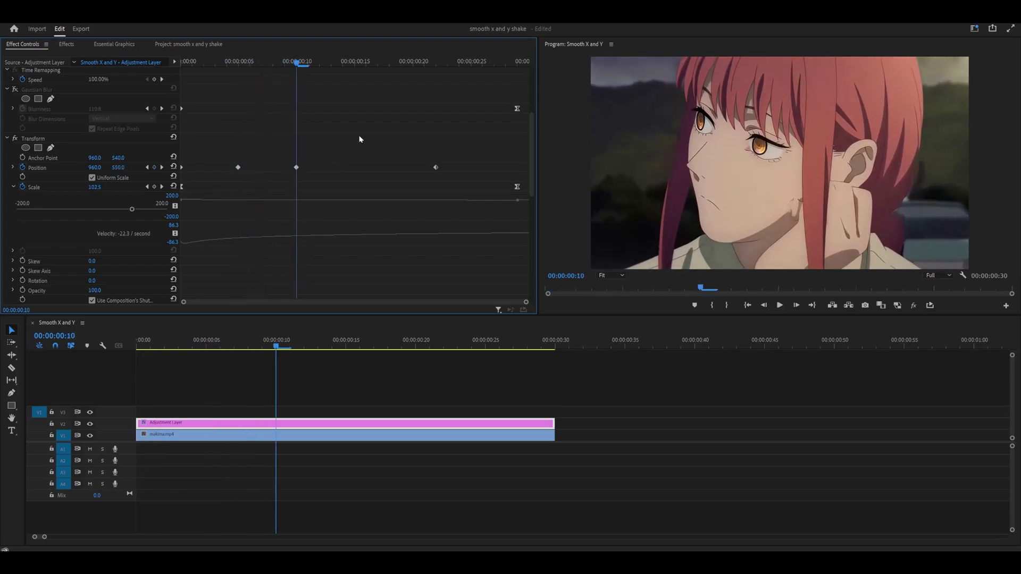
pyautogui.press('space')
pyautogui.moveTo(436, 168); pyautogui.dragTo(417, 168)
pyautogui.hotkey('ctrl', 's')
pyautogui.press('Home')
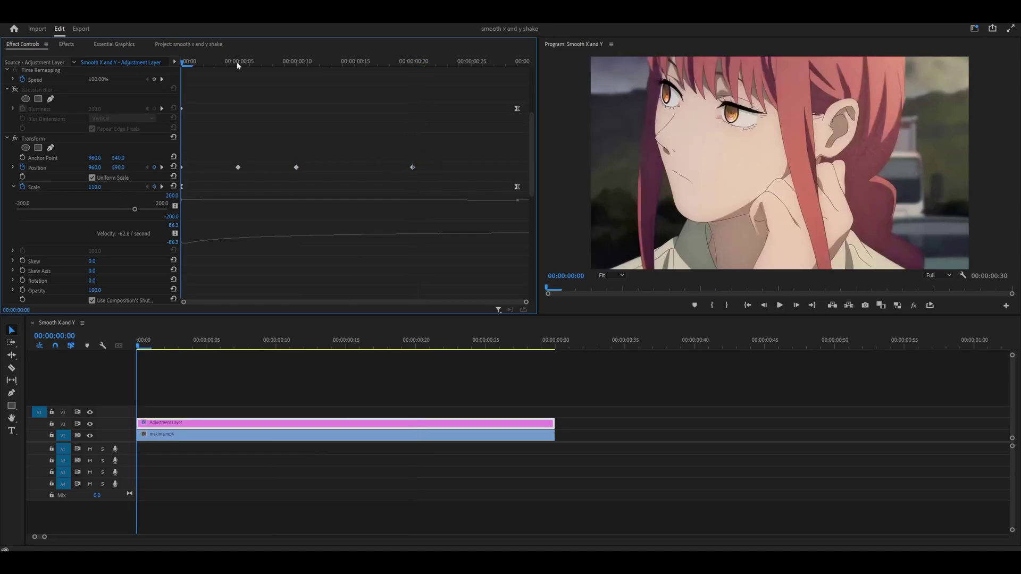
# Step: Raise Position Y at frame 5 to about 567, save, and check the frame 10 and 20 keyframes
pyautogui.click(238, 65)
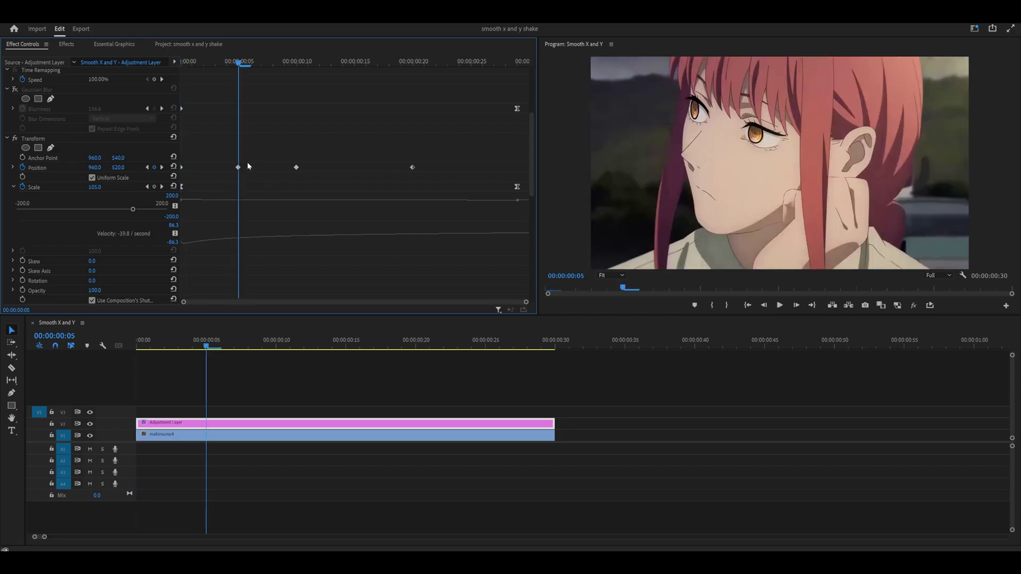
pyautogui.moveTo(118, 167); pyautogui.dragTo(144, 167)
pyautogui.hotkey('ctrl', 's')
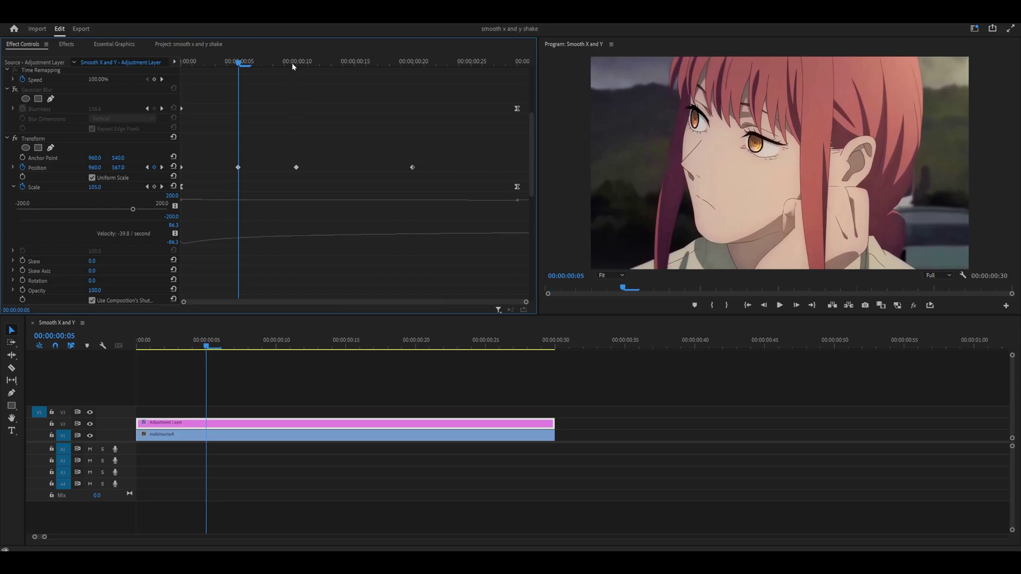
pyautogui.click(296, 61)
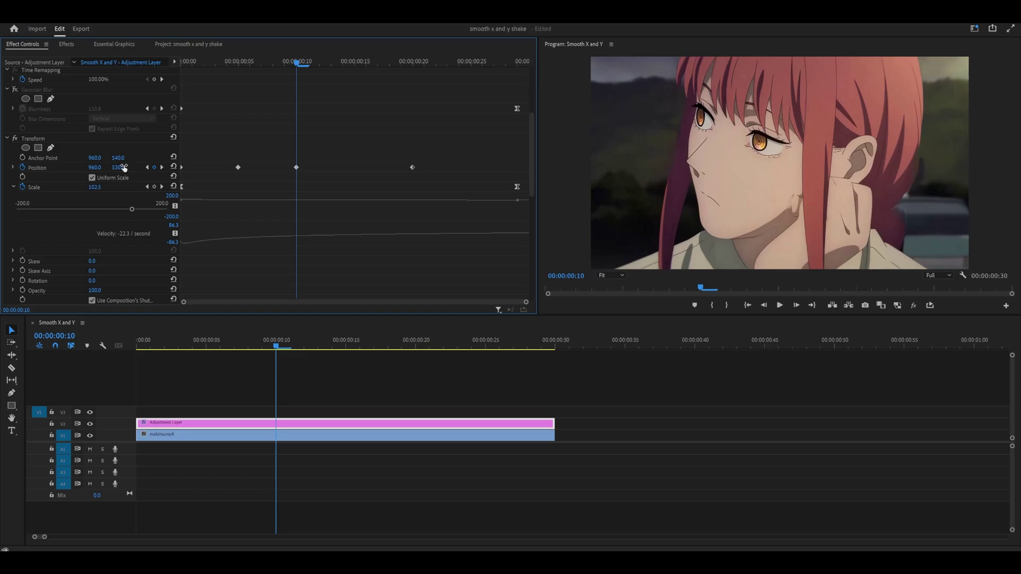
pyautogui.click(412, 62)
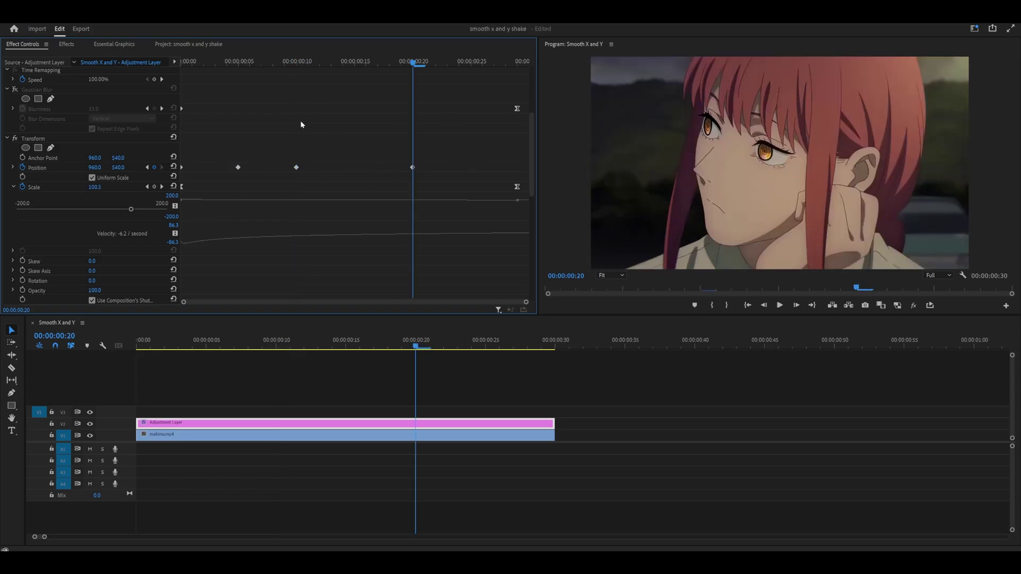
# Step: Save, turn Gaussian Blur back on, and play the retimed shake from the first frame
pyautogui.hotkey('ctrl', 's')
pyautogui.press('Home')
pyautogui.click(16, 90)
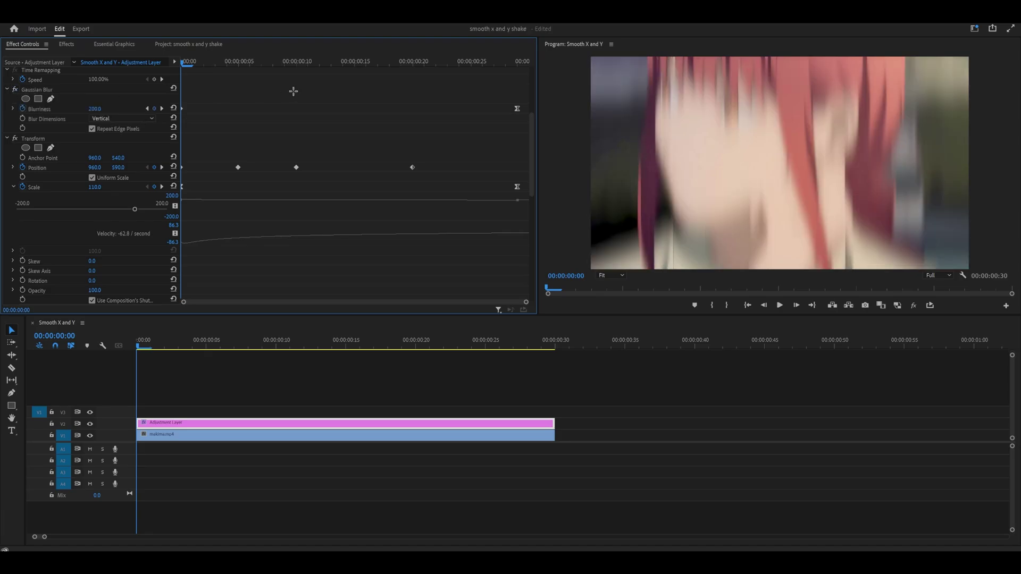
pyautogui.press('space')
pyautogui.click(160, 352)
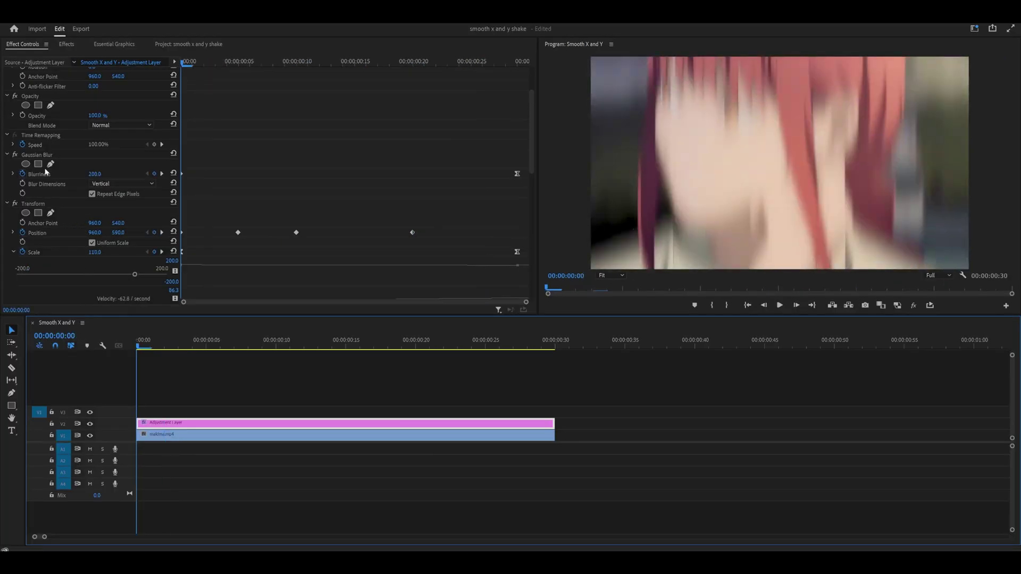
# Step: Delete the Gaussian Blur and Transform effects from the adjustment layer
pyautogui.click(39, 155)
pyautogui.press('Delete')
pyautogui.click(33, 155)
pyautogui.press('Delete')
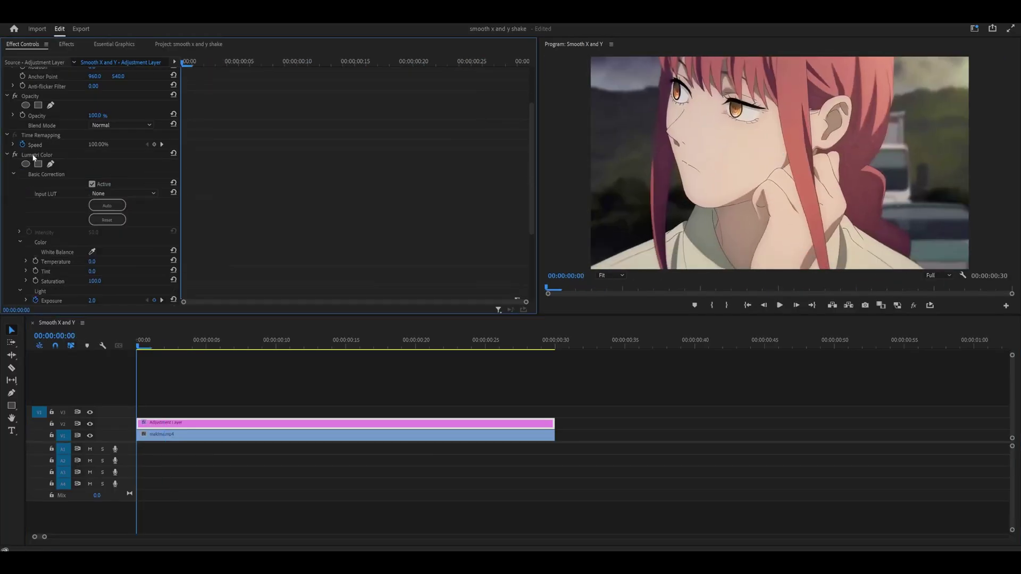
# Step: Search 'y shake', apply the Smooth Y Shake preset to the adjustment layer, and preview it
pyautogui.click(66, 45)
pyautogui.click(36, 57)
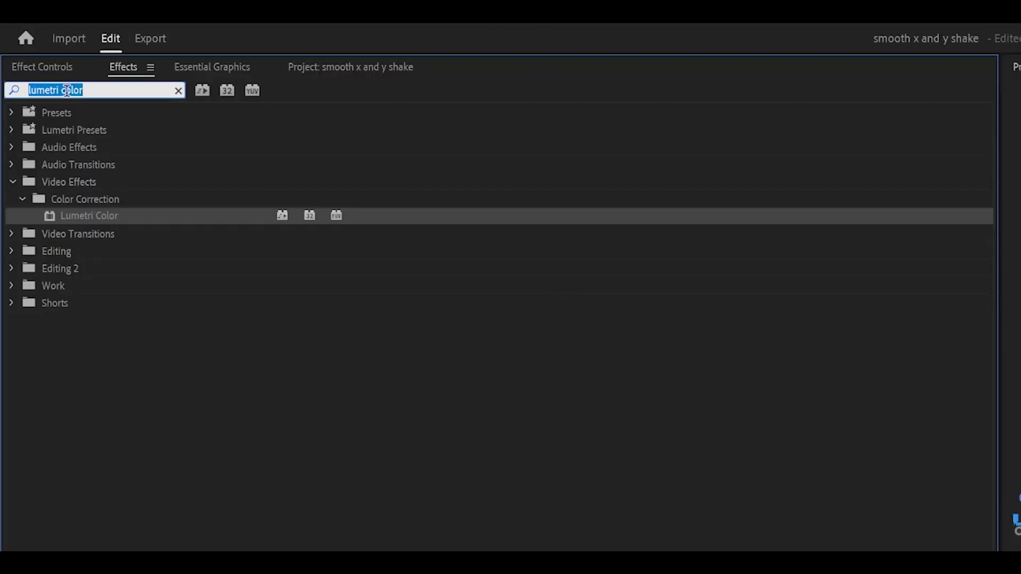
pyautogui.write('y shake')
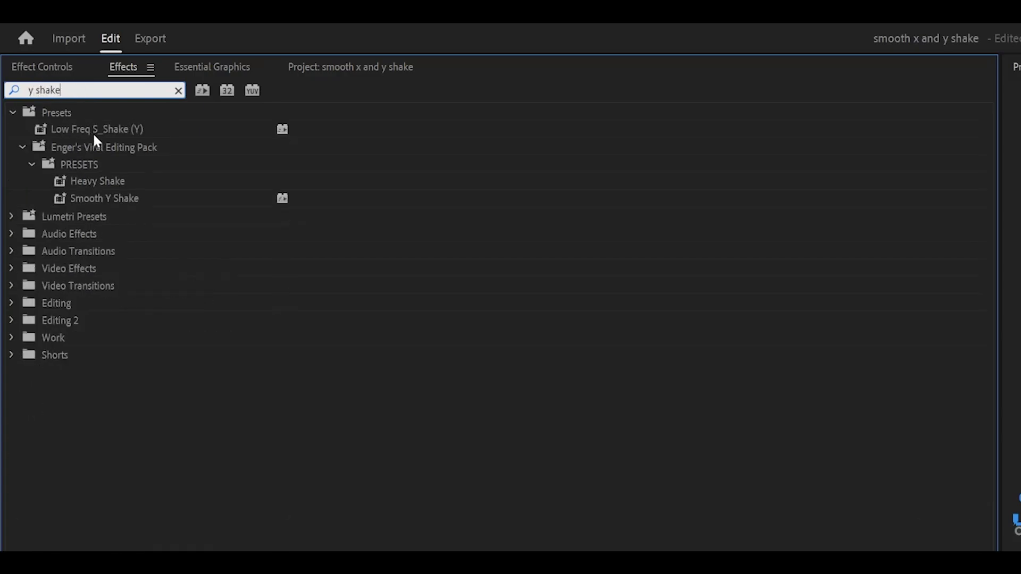
pyautogui.click(93, 198)
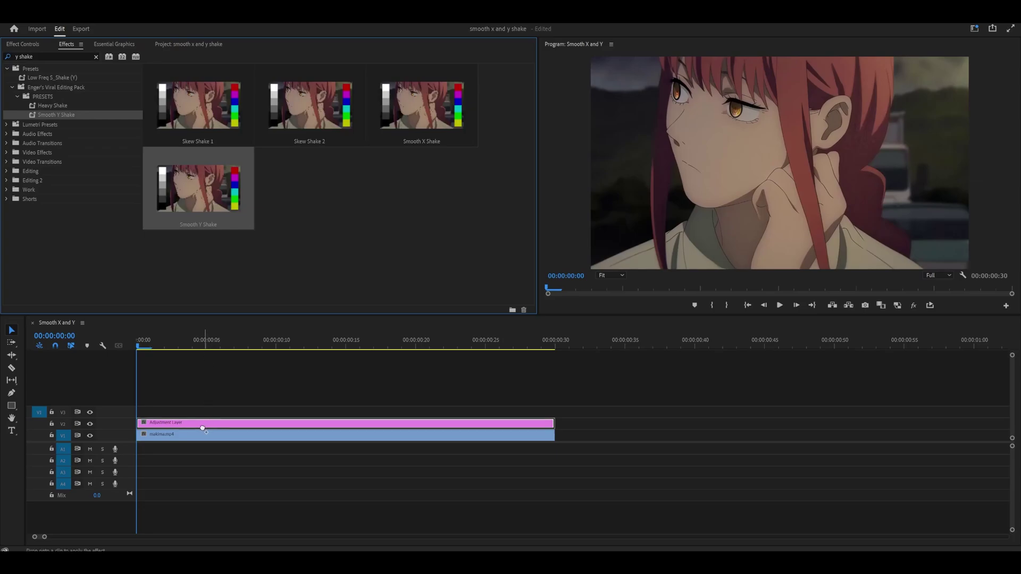
pyautogui.moveTo(203, 429); pyautogui.dragTo(196, 428)
pyautogui.press('space')
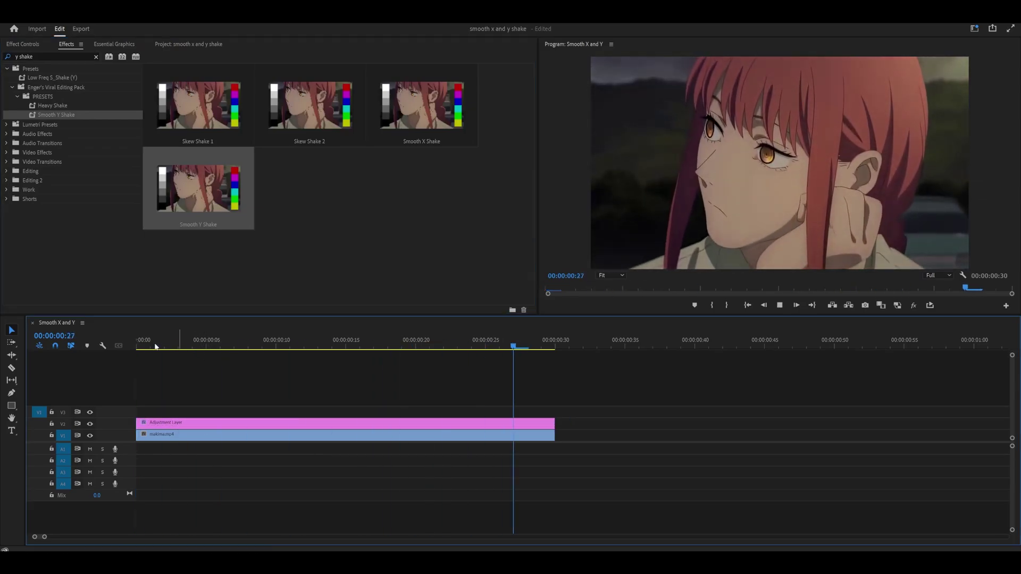
pyautogui.press('space')
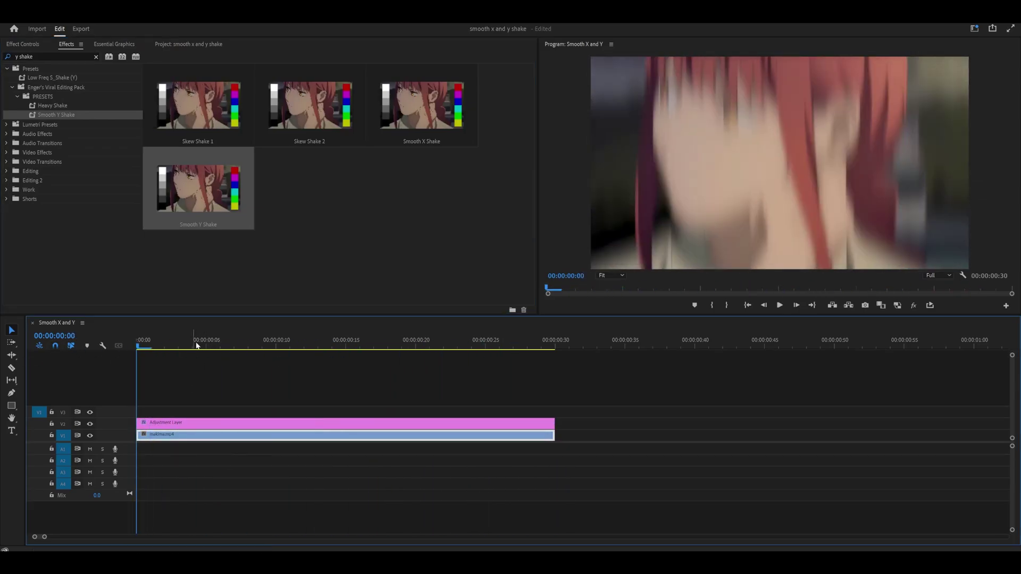
pyautogui.press('space')
pyautogui.press('space')
pyautogui.press('space')
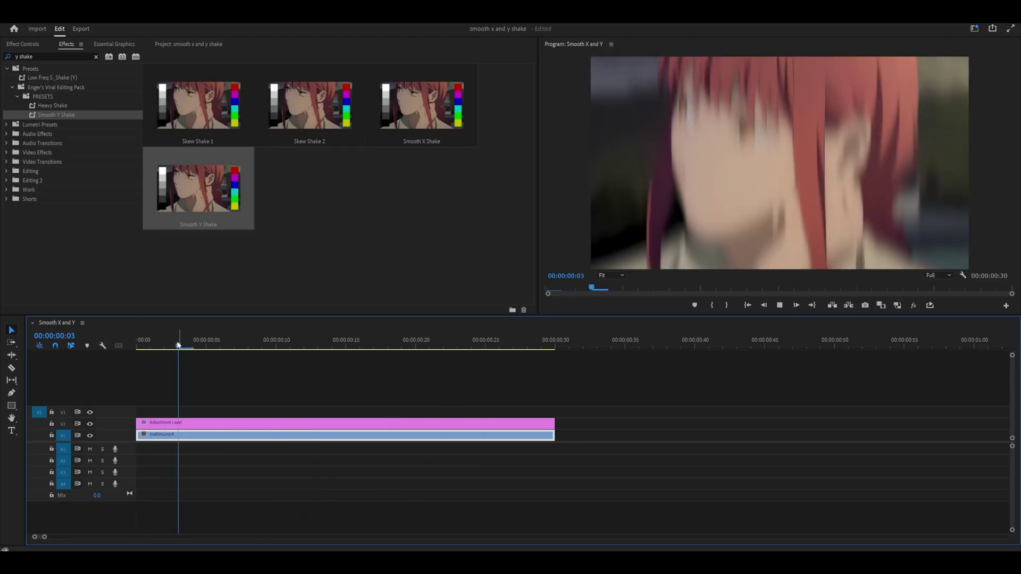
# Step: Search 'x shake', drop Smooth X Shake onto the adjustment layer, and preview the result
pyautogui.click(47, 53)
pyautogui.write('x shake')
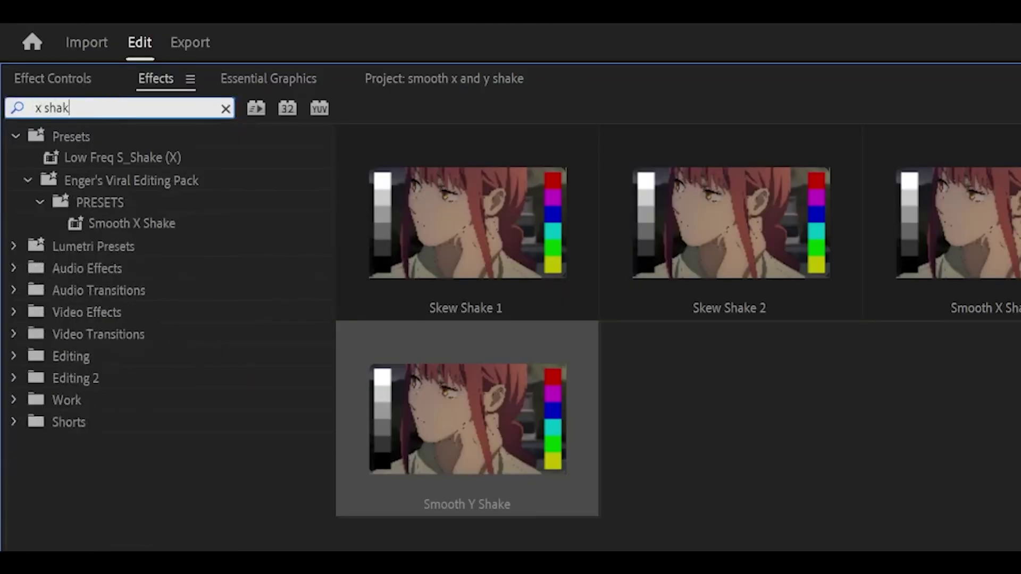
pyautogui.click(139, 225)
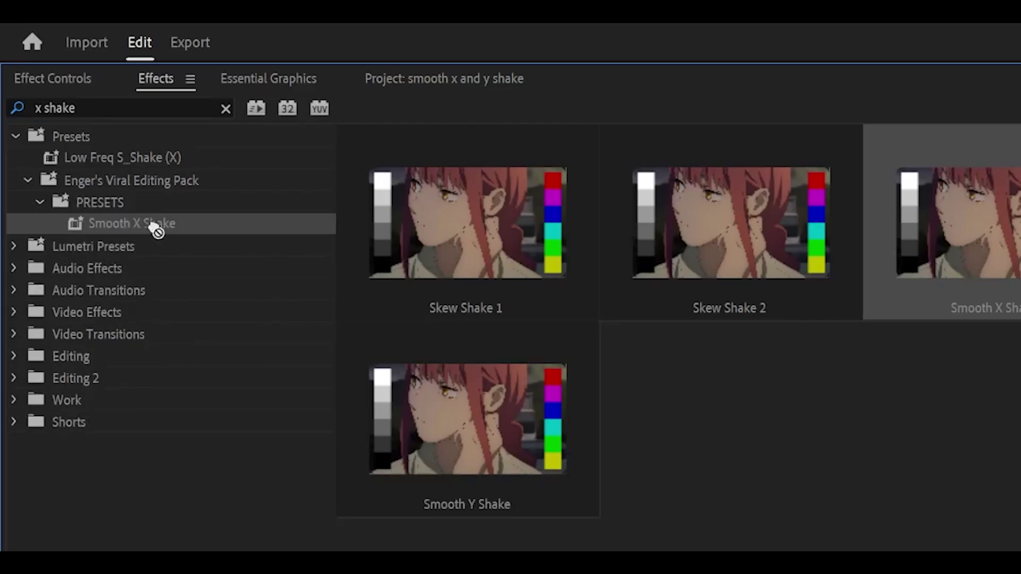
pyautogui.moveTo(300, 484); pyautogui.dragTo(206, 427)
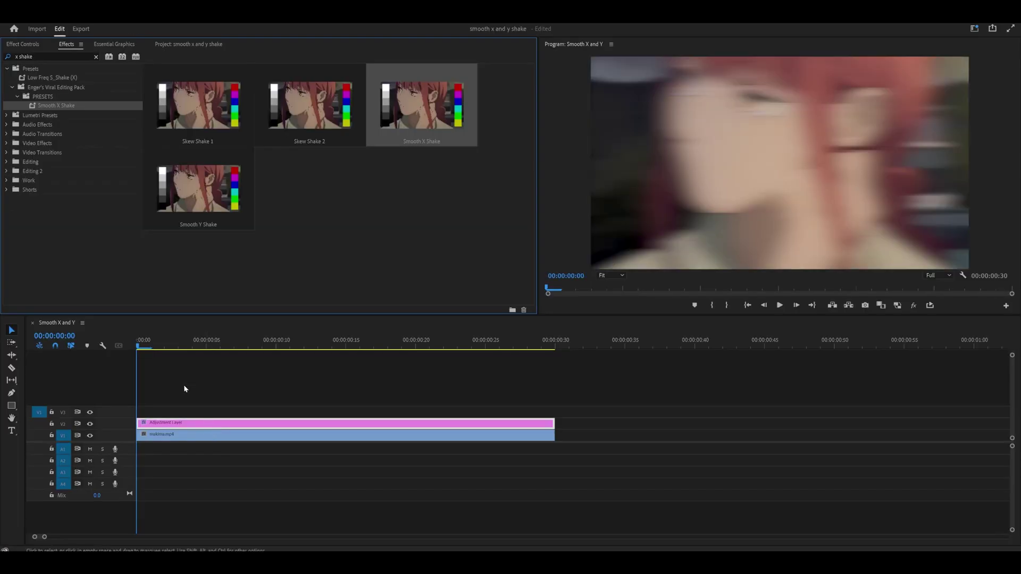
pyautogui.press('space')
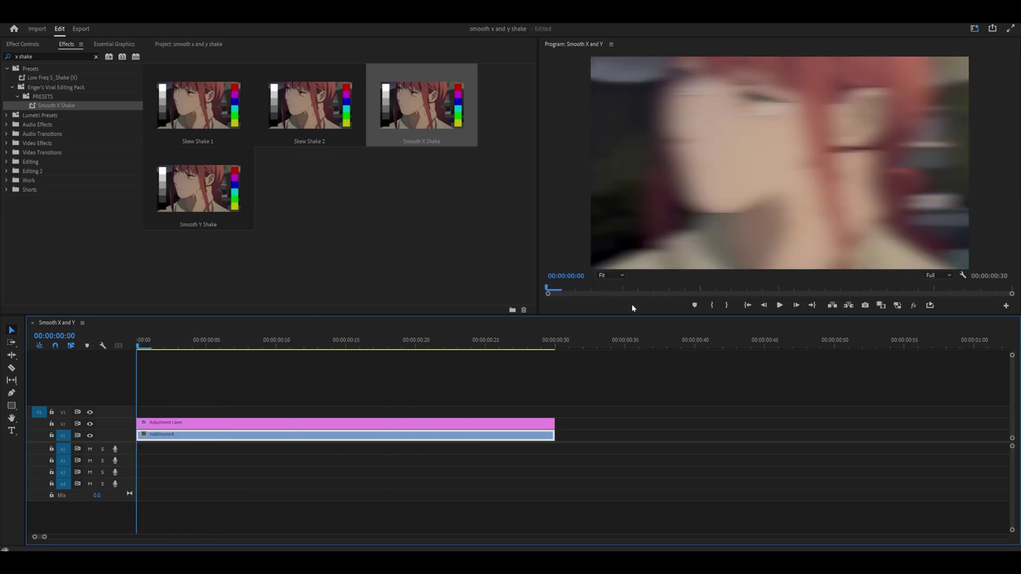
pyautogui.click(25, 44)
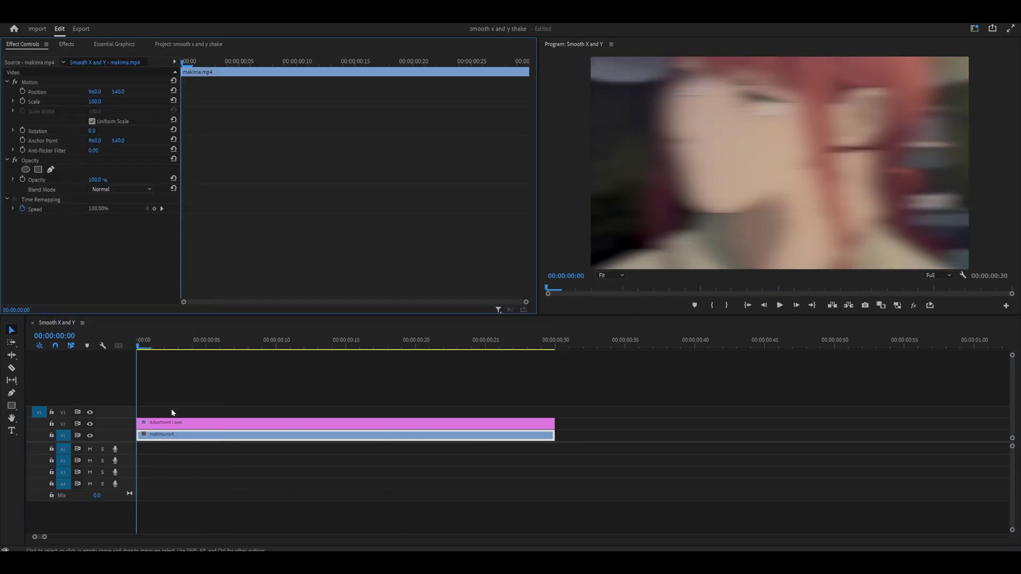
# Step: Set Exposure to 2 in the Smooth X Shake's Lumetri Color and preview the brighter shake
pyautogui.click(174, 423)
pyautogui.scroll(-3, 276, 227)
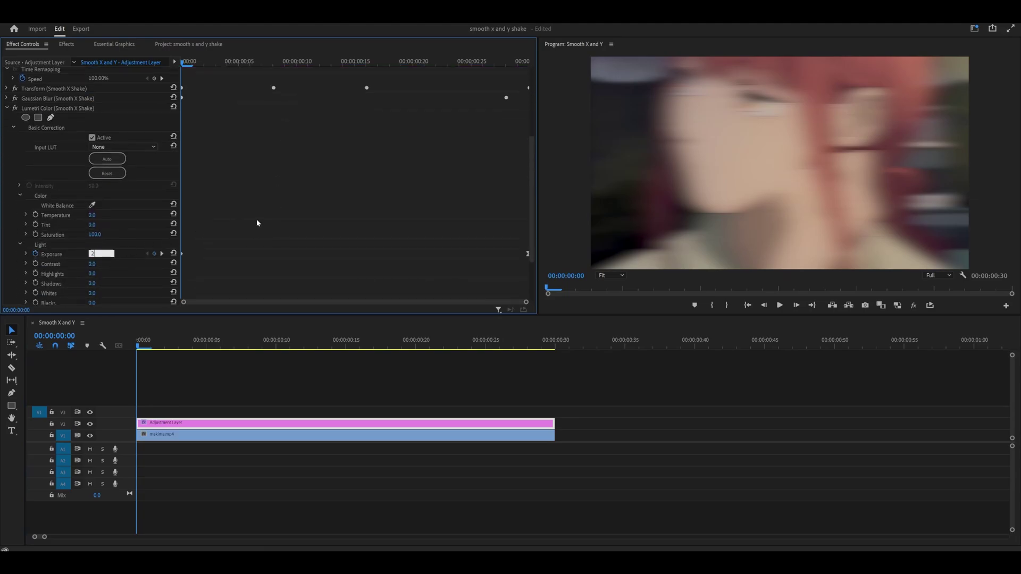
pyautogui.press('Return')
pyautogui.click(274, 392)
pyautogui.press('space')
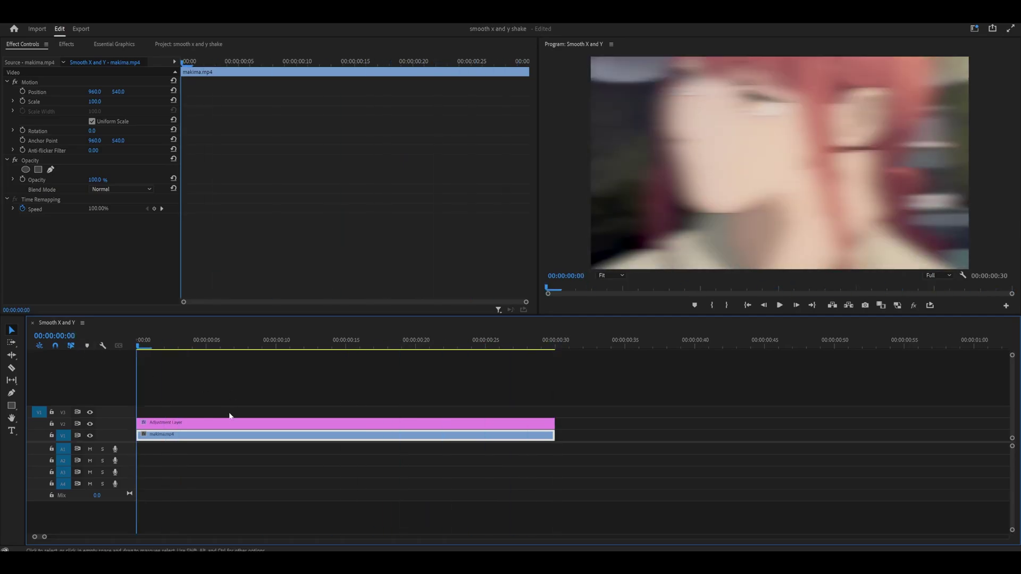
pyautogui.click(221, 424)
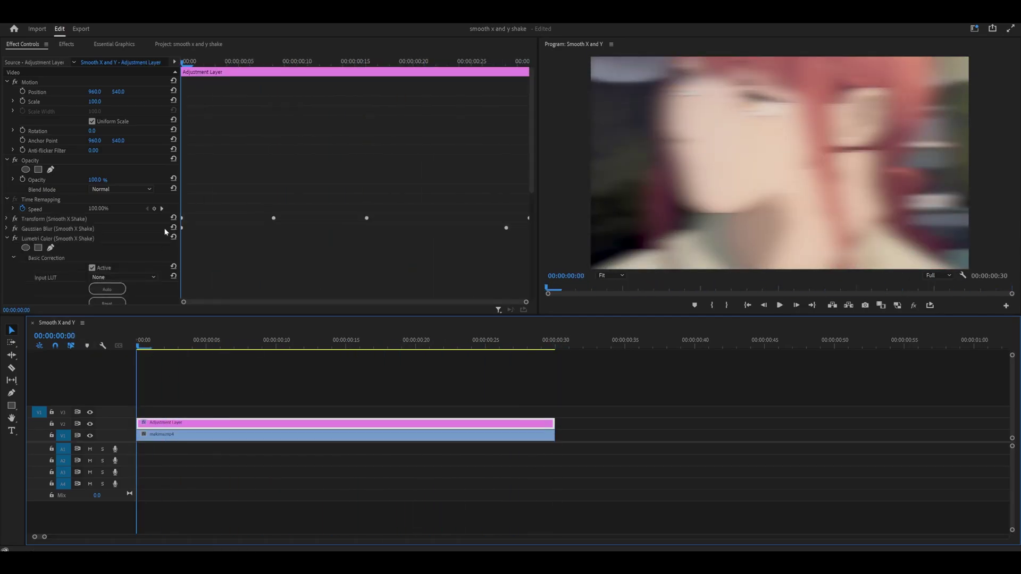